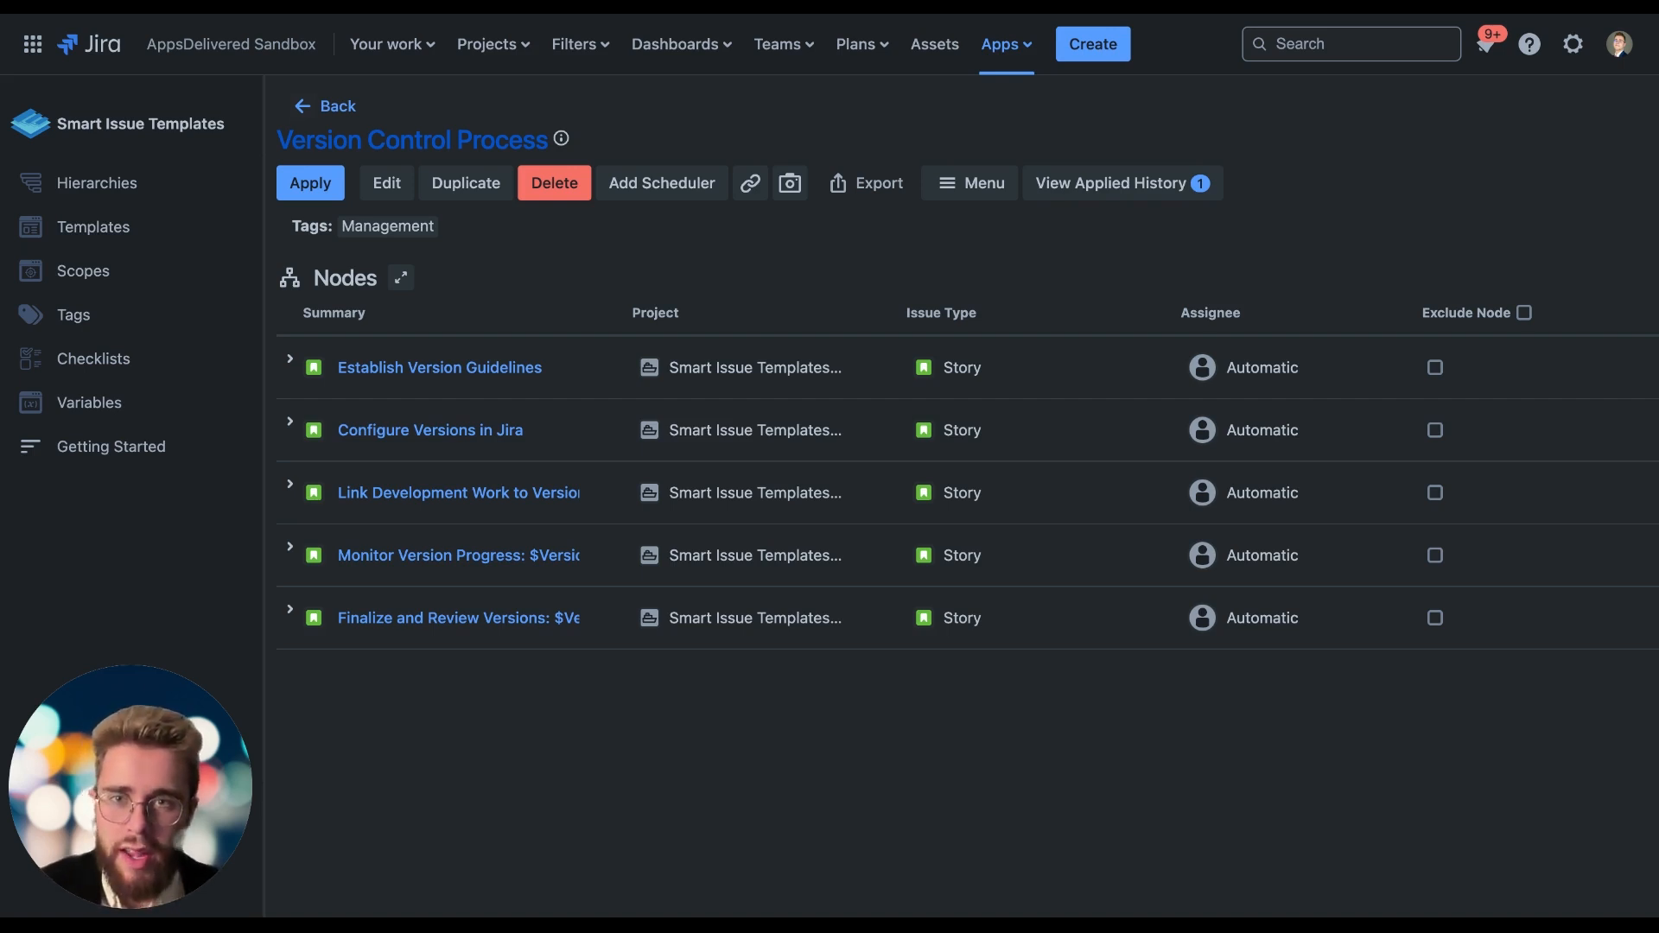
Return to the hierarchies list, browse the department examples offered for preinstalled hierarchies, and close the dialog without creating any.
left_click(334, 110)
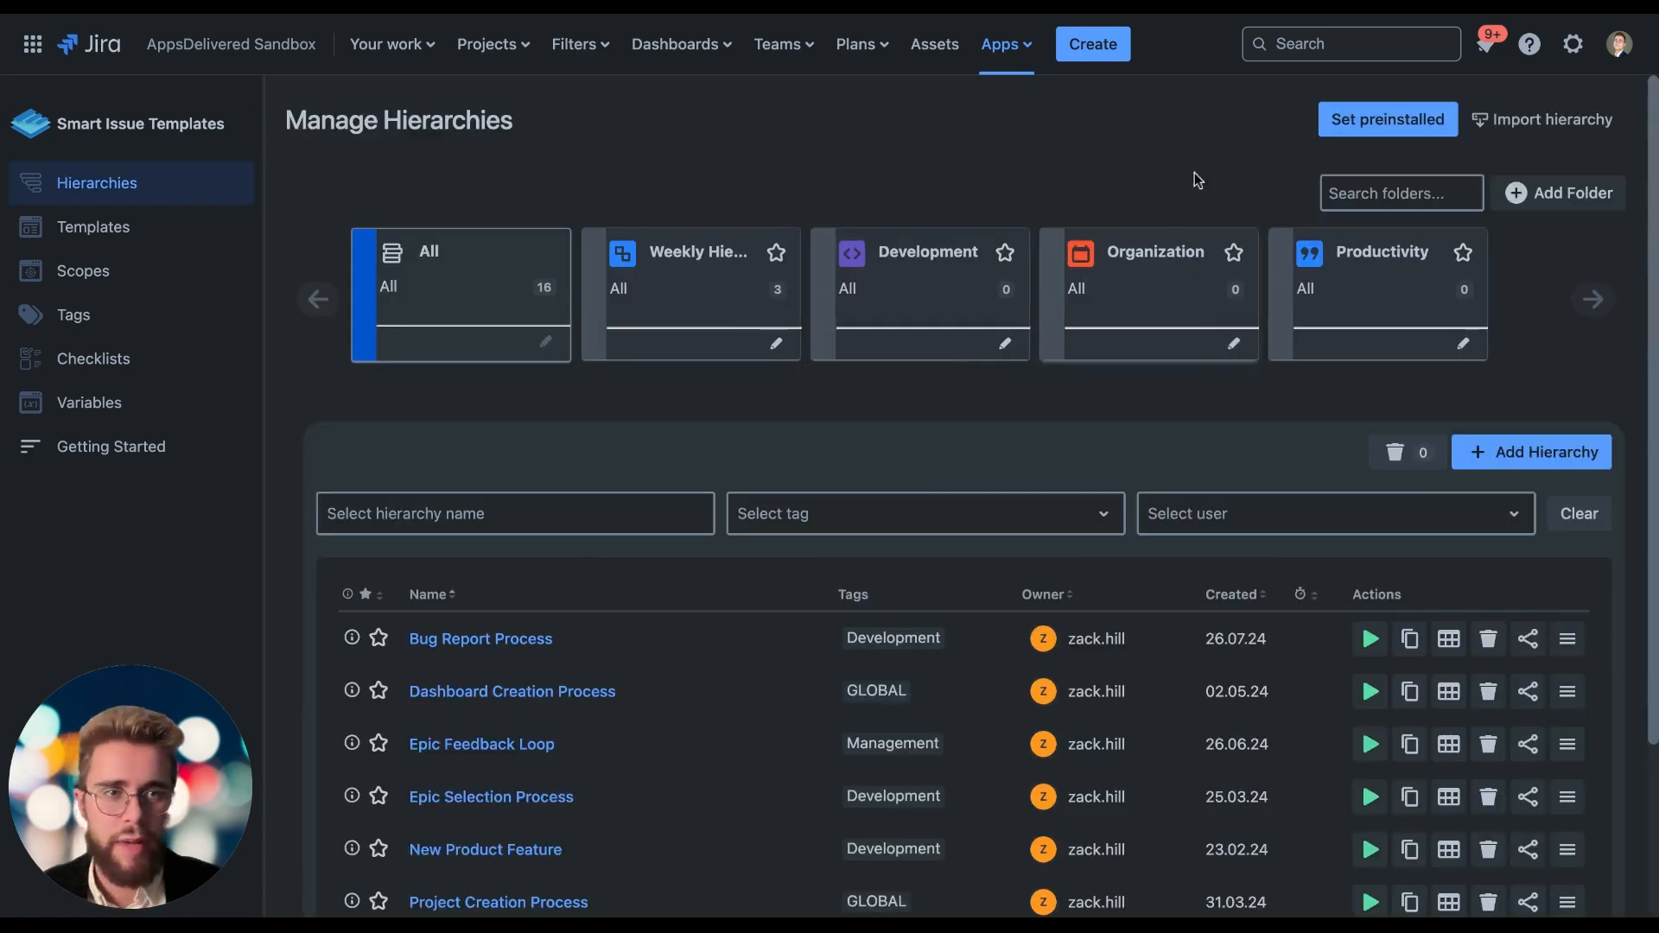
left_click(1358, 128)
left_click(671, 363)
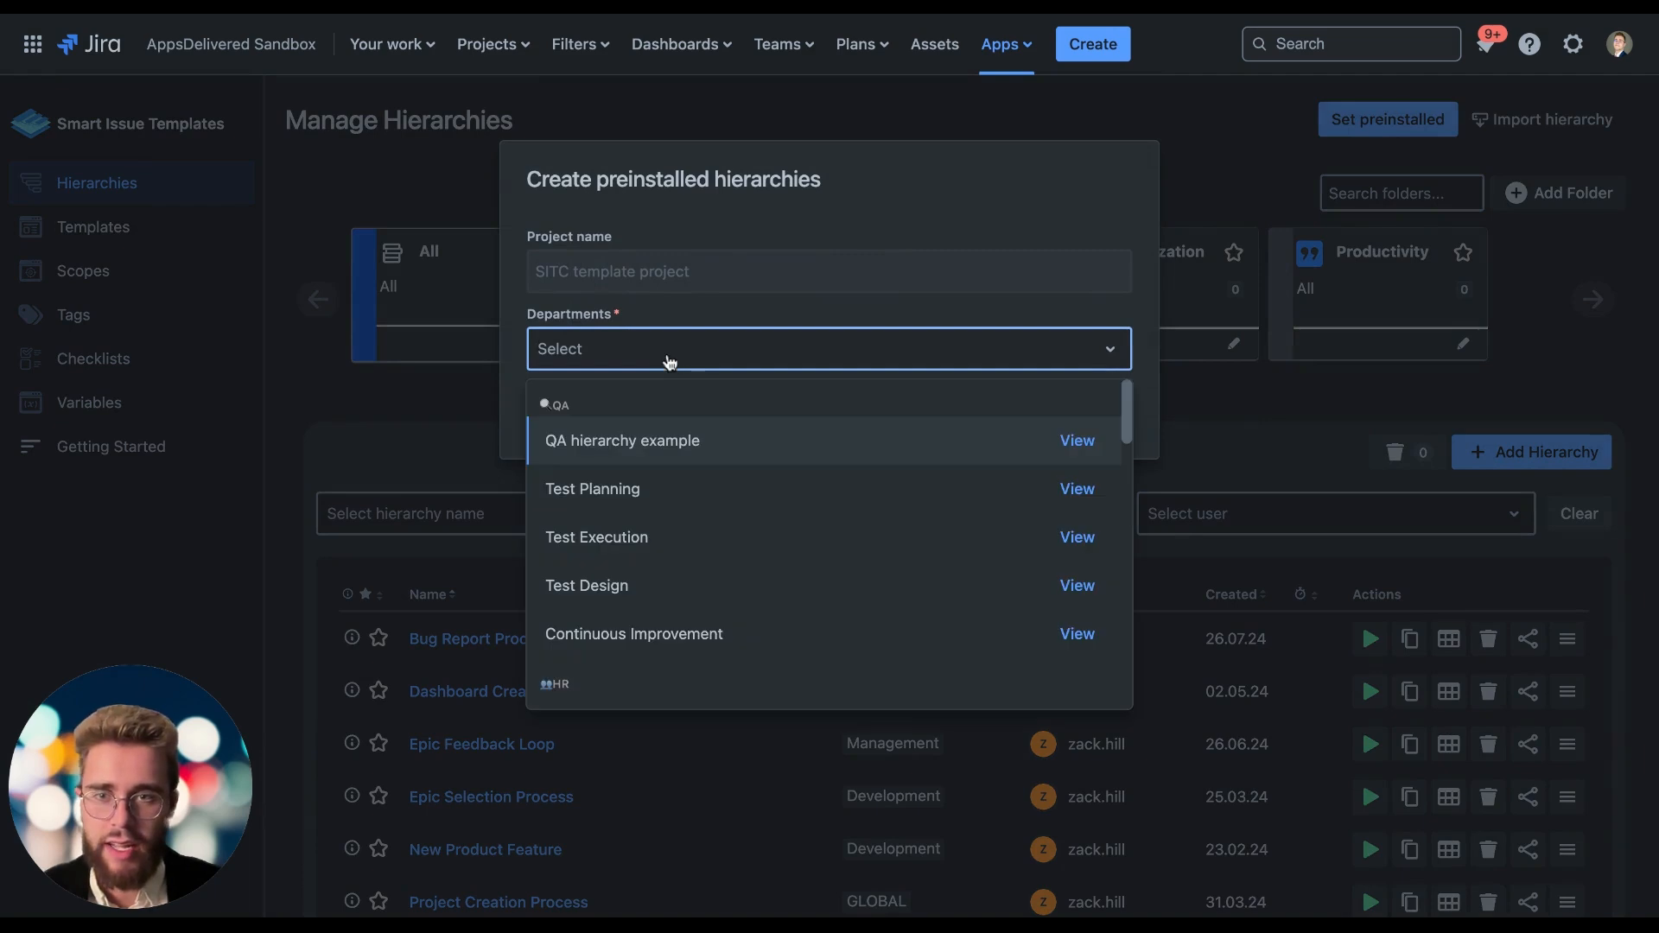
scroll(657, 599, "down", 3)
scroll(657, 599, "up", 3)
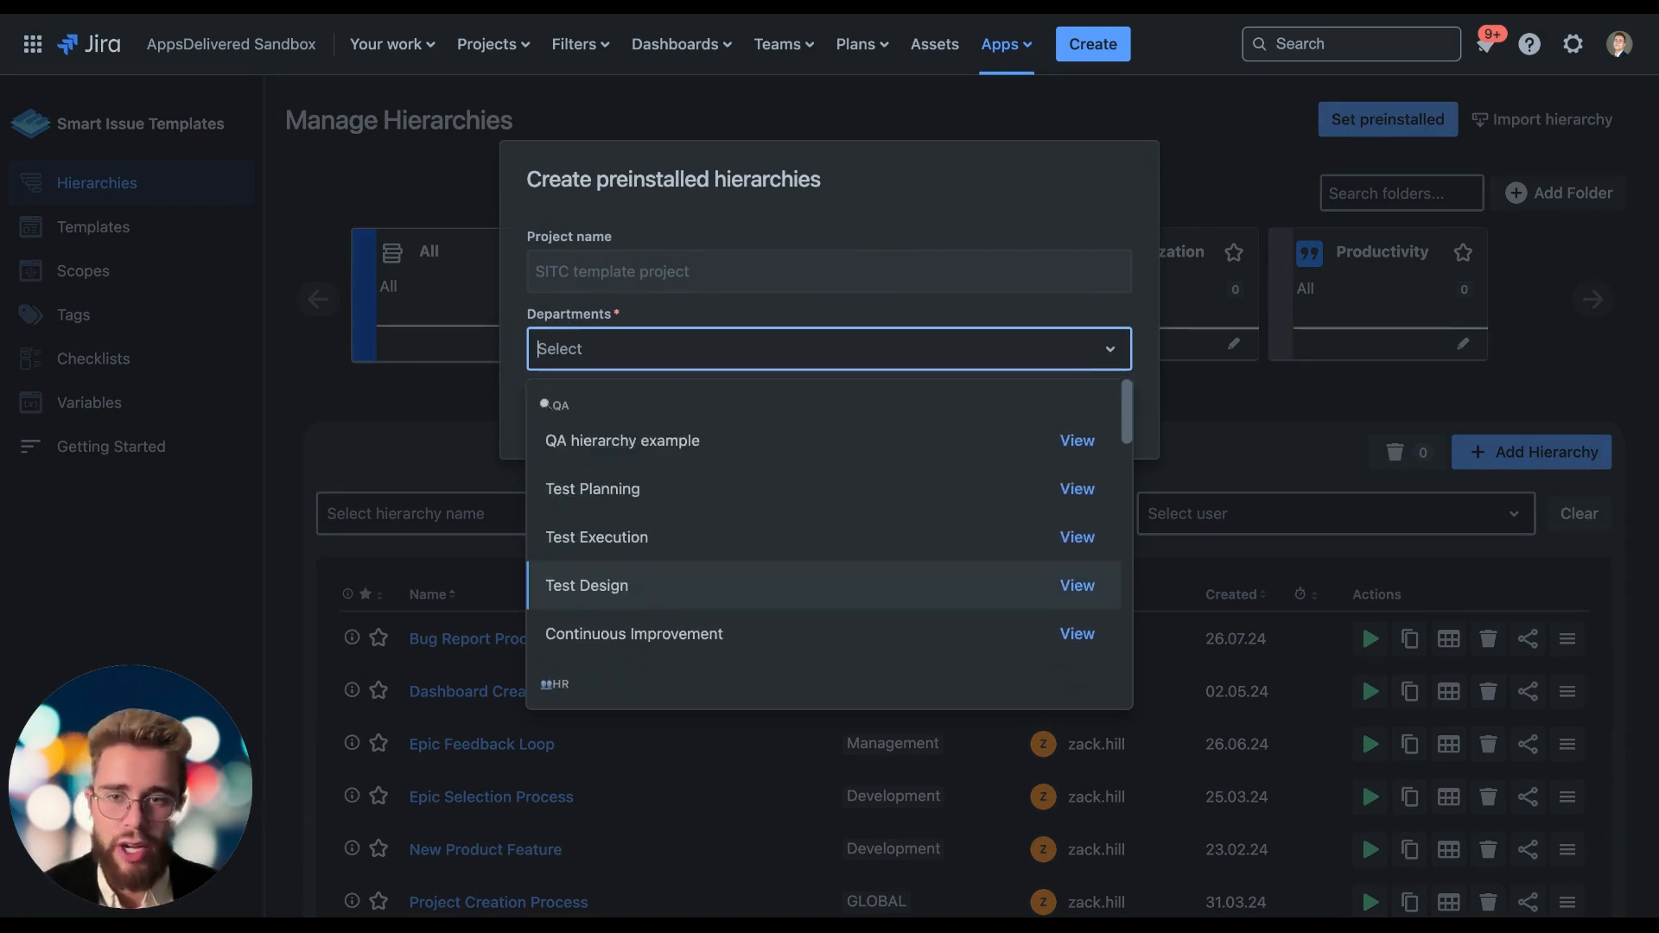
left_click(458, 426)
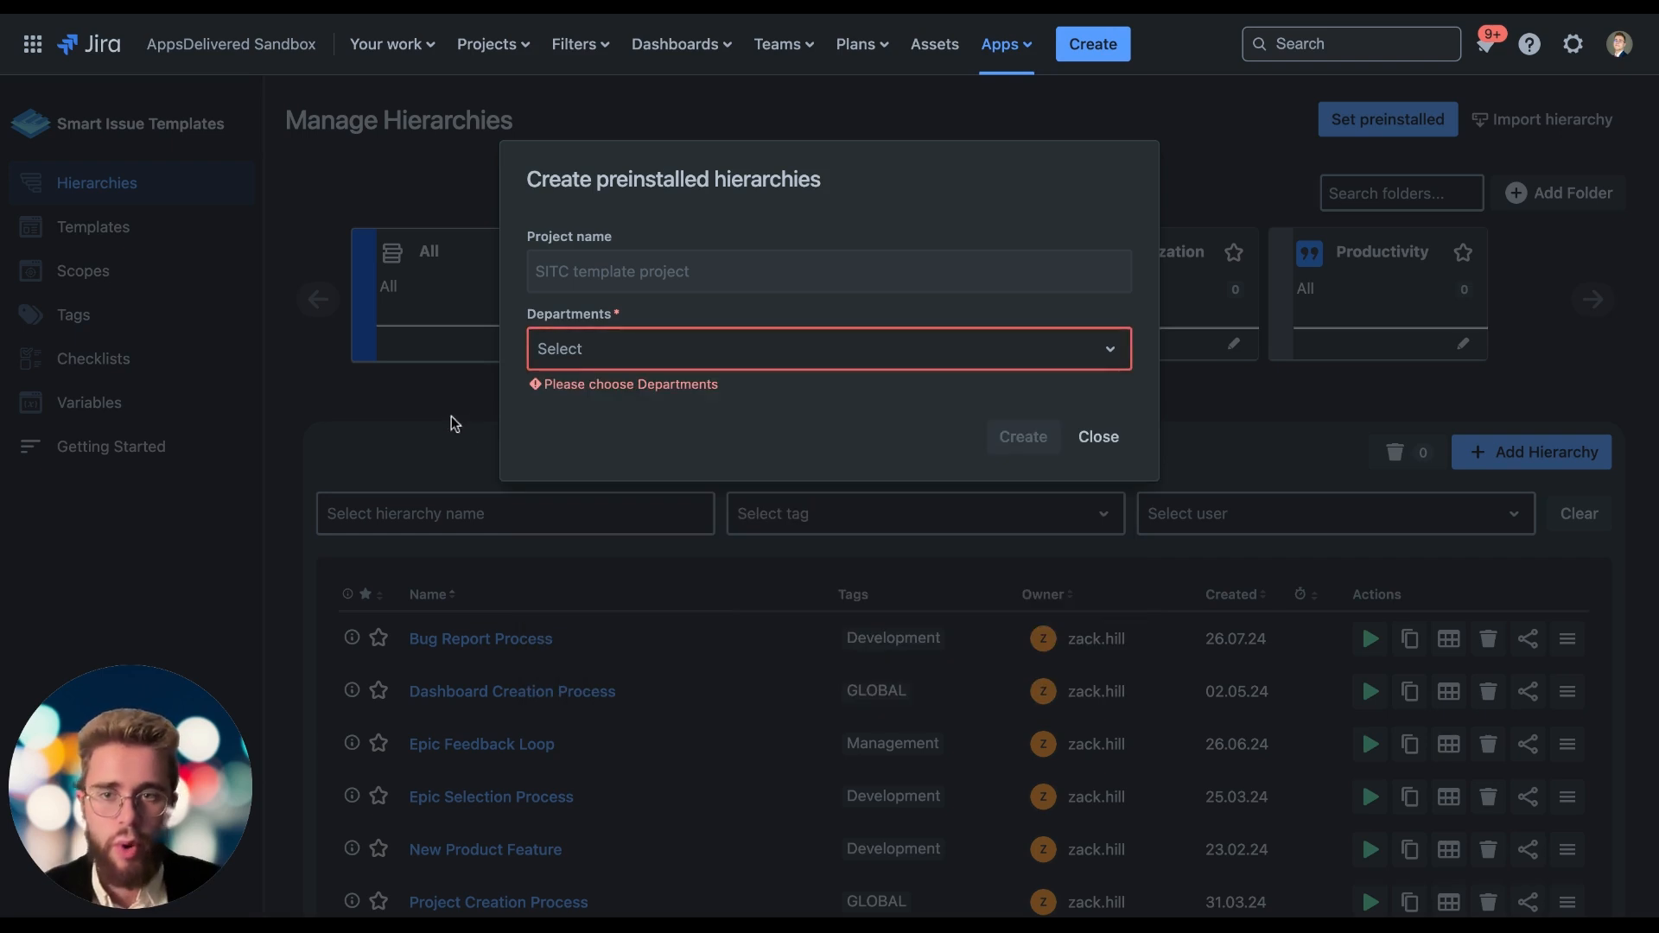
left_click(1112, 443)
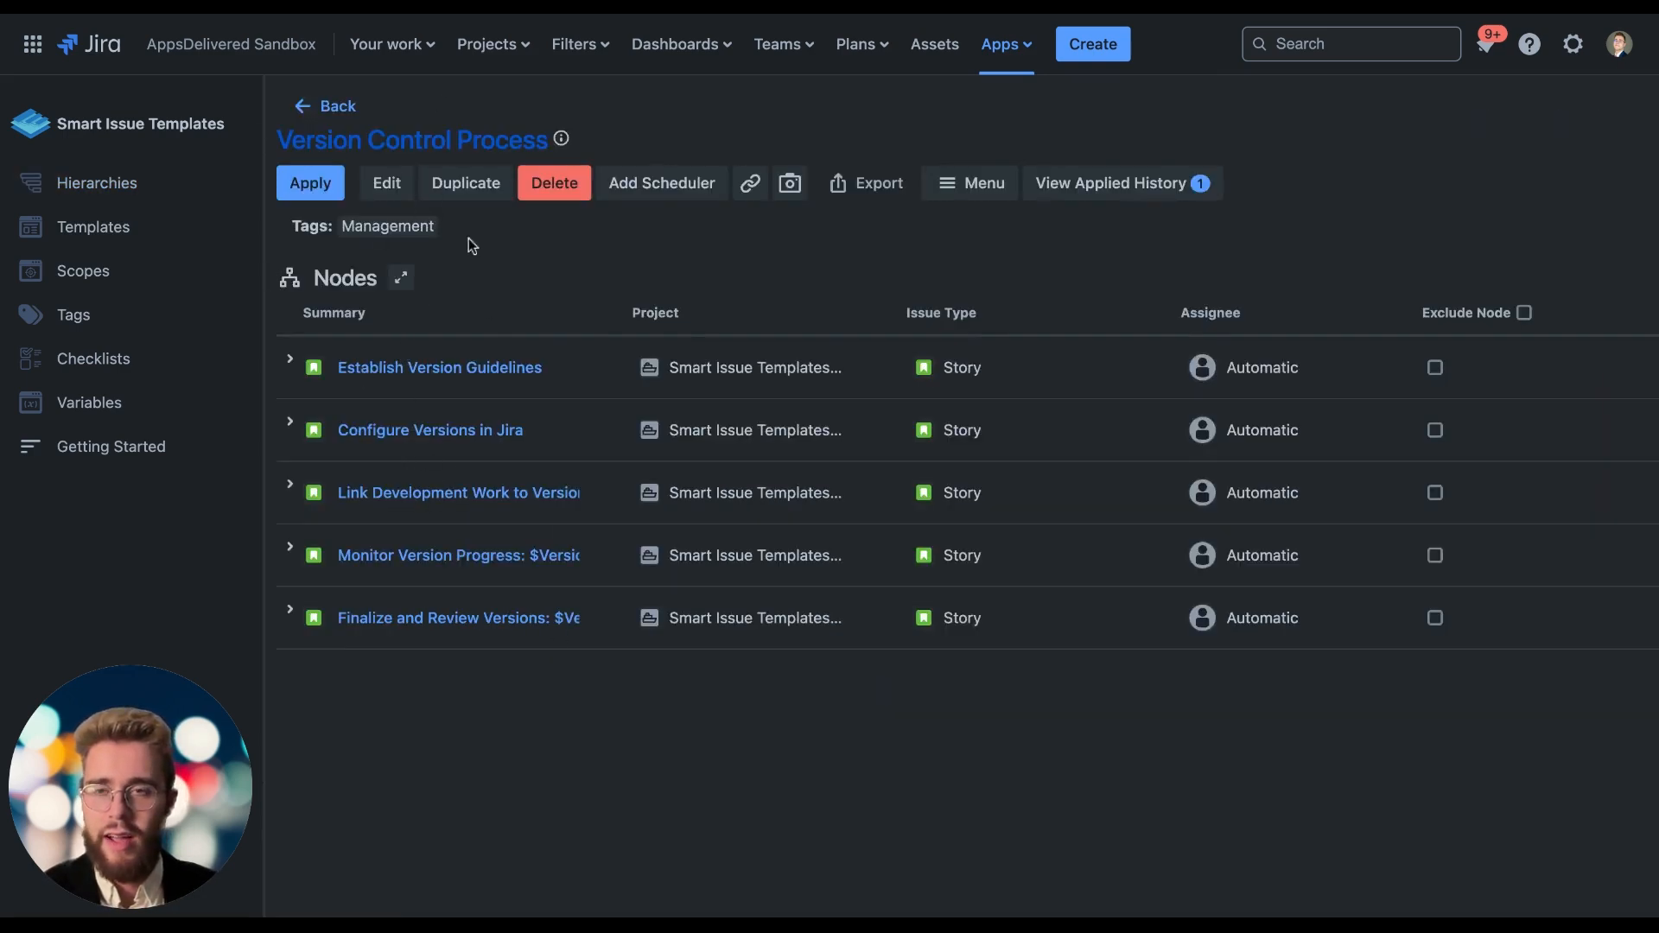
Open the Version Control Process hierarchy for editing and review its variables and node list.
left_click(389, 184)
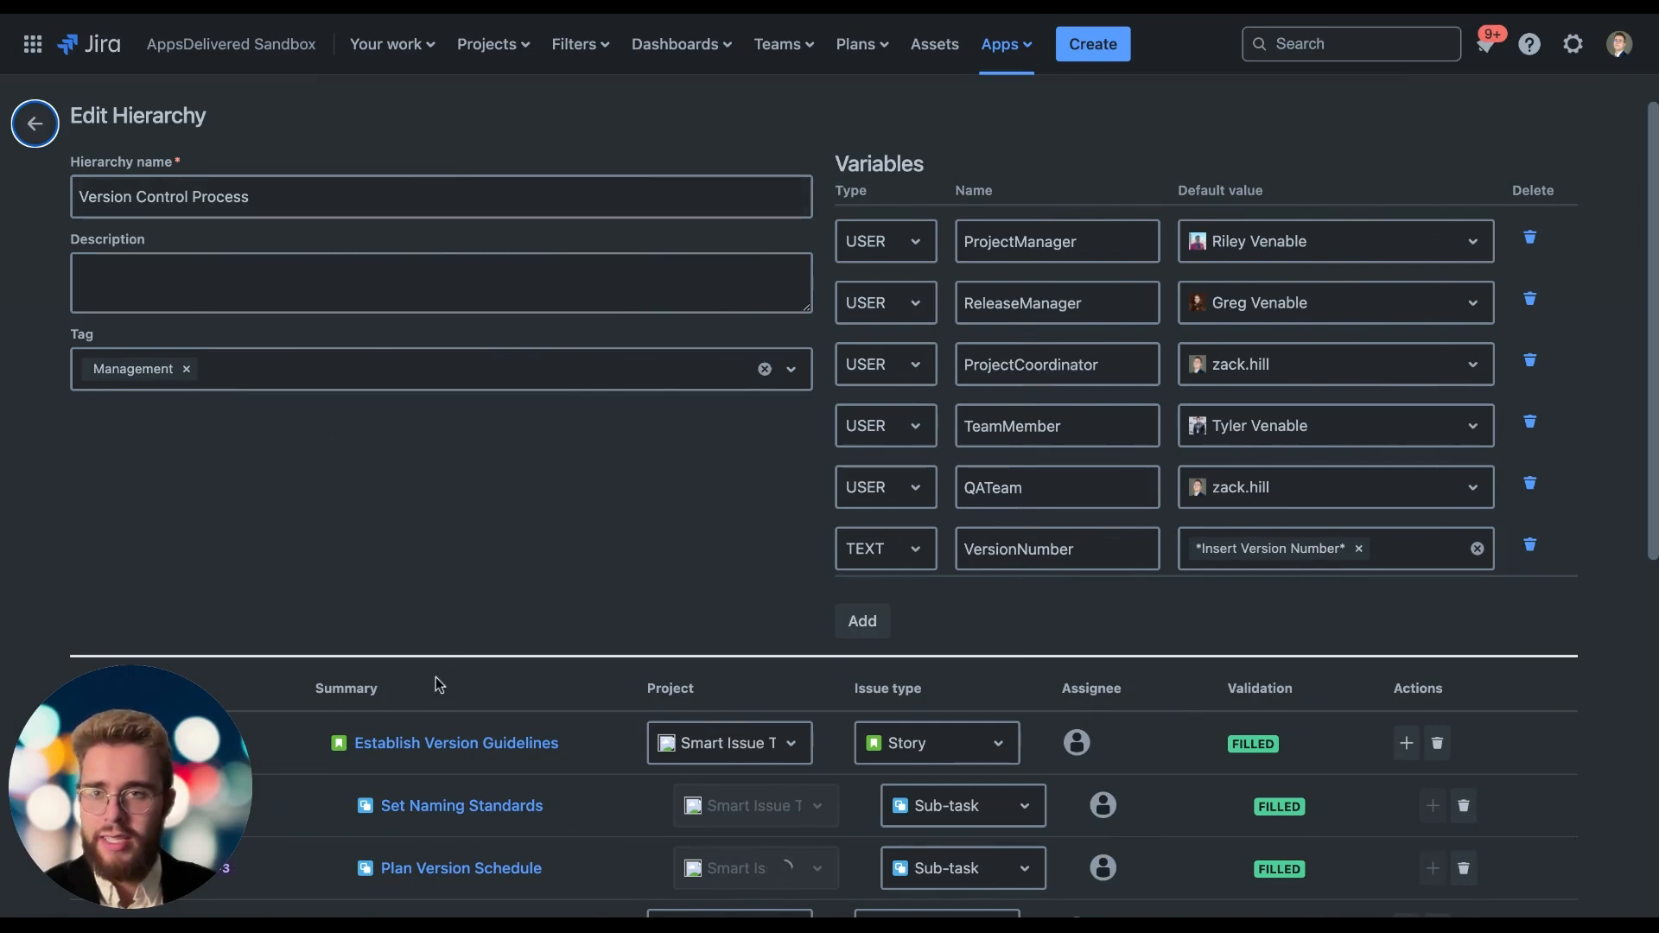
scroll(492, 671, "down", 3)
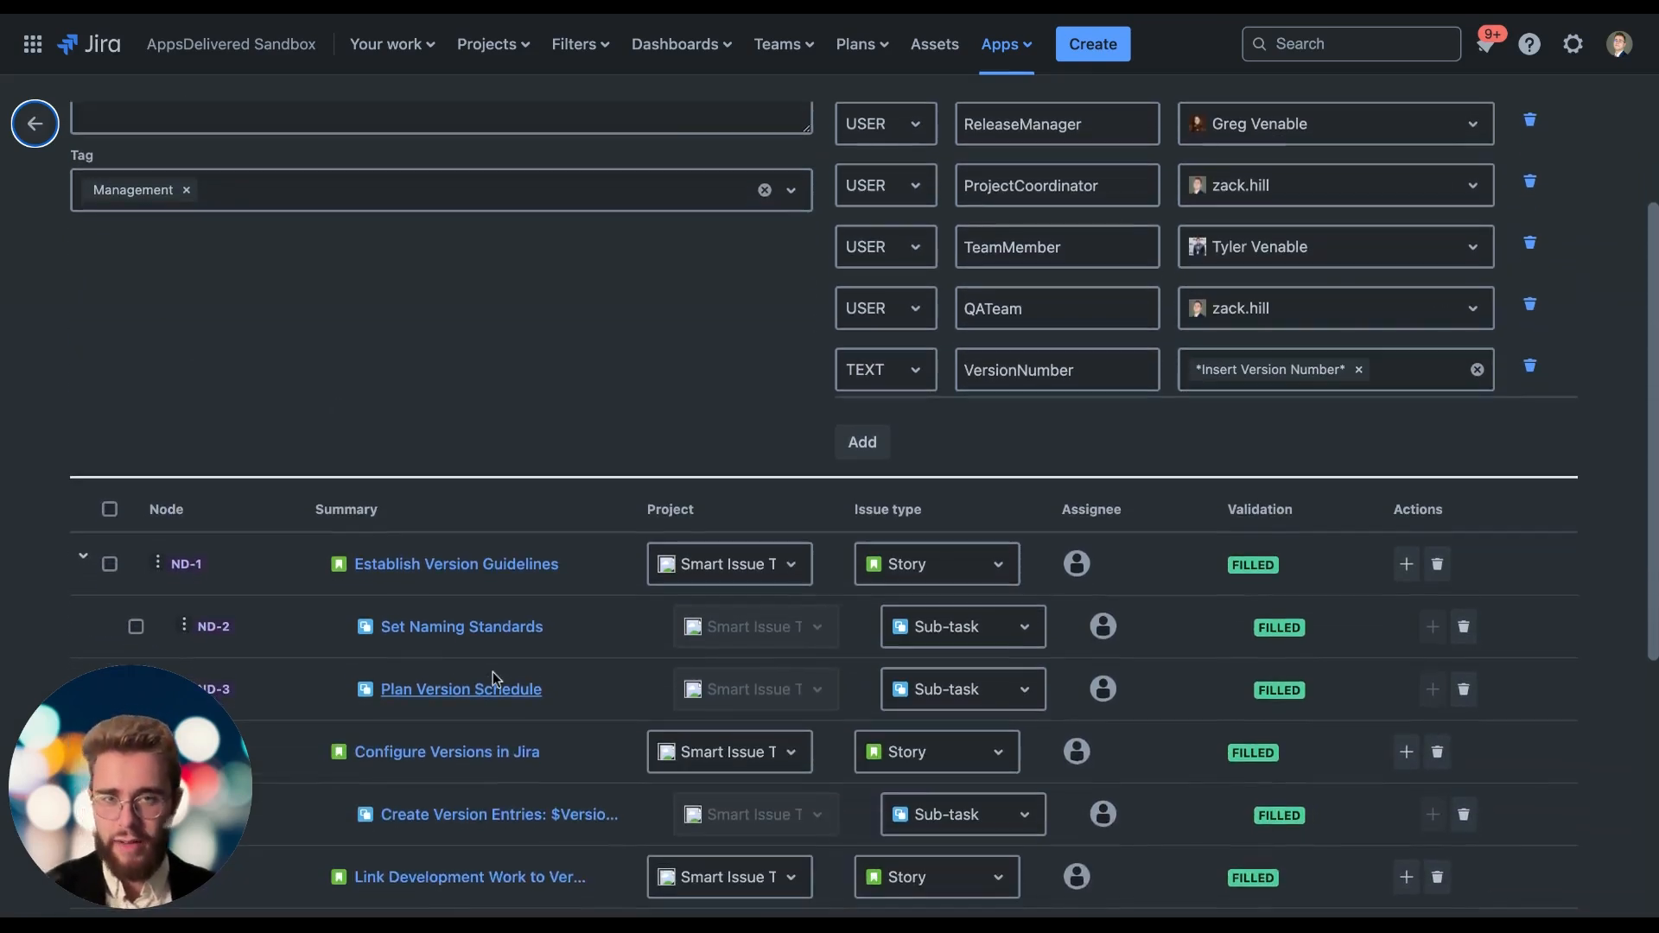
scroll(493, 671, "up", 3)
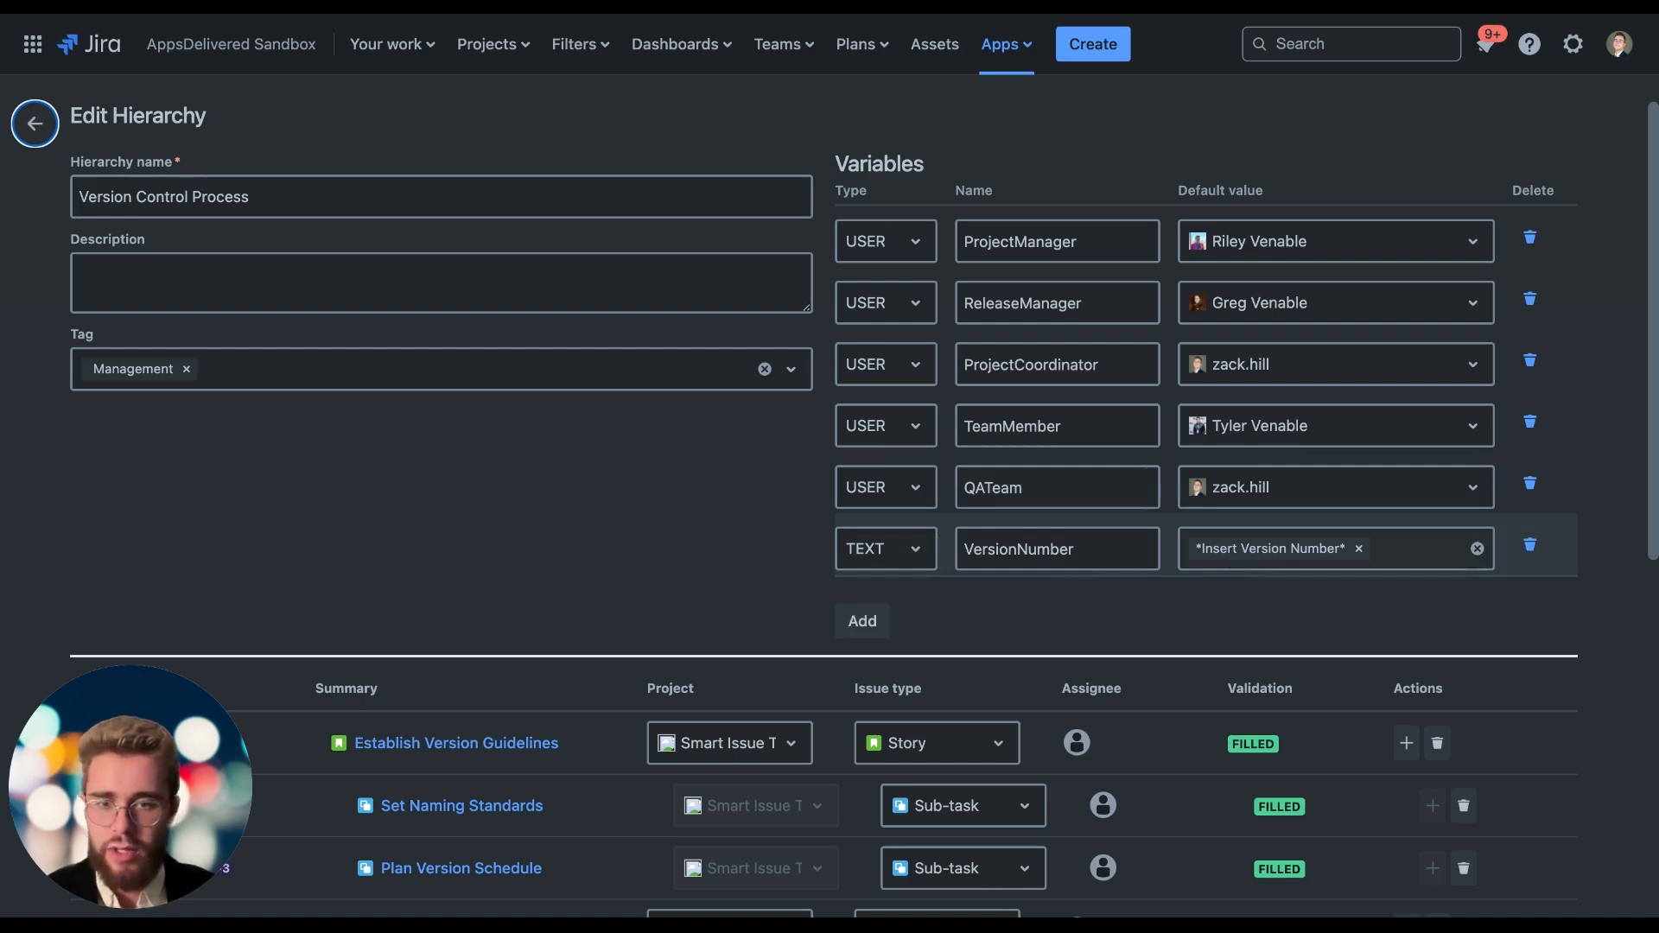
scroll(1062, 550, "down", 5)
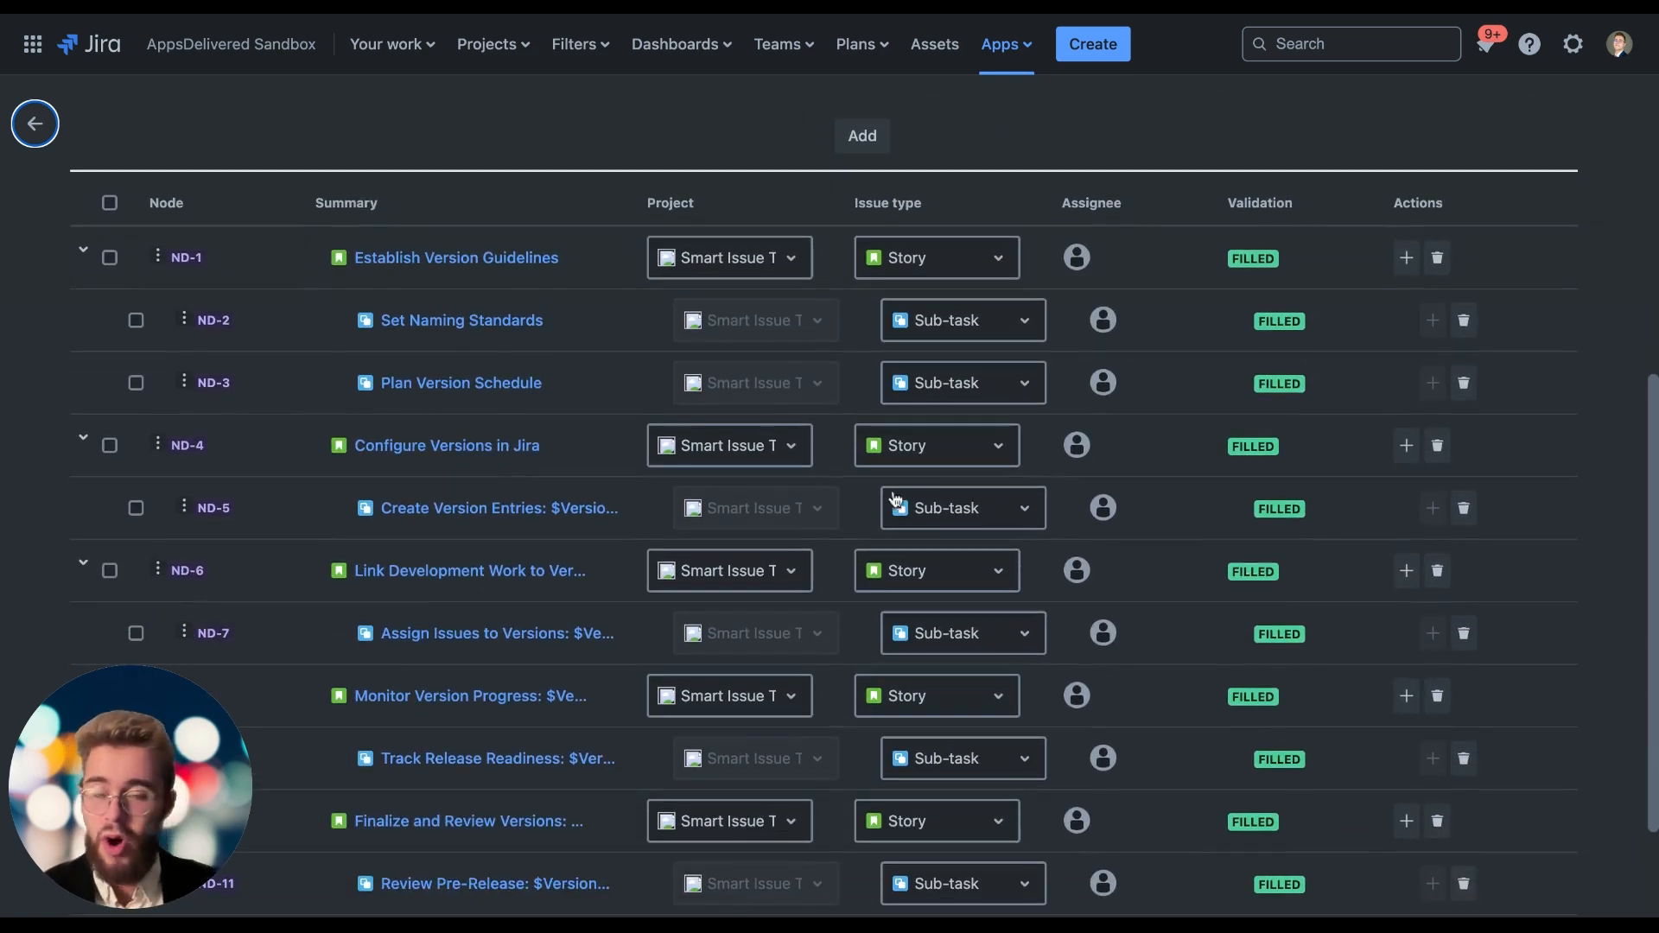
scroll(890, 484, "down", 2)
scroll(1028, 302, "up", 1)
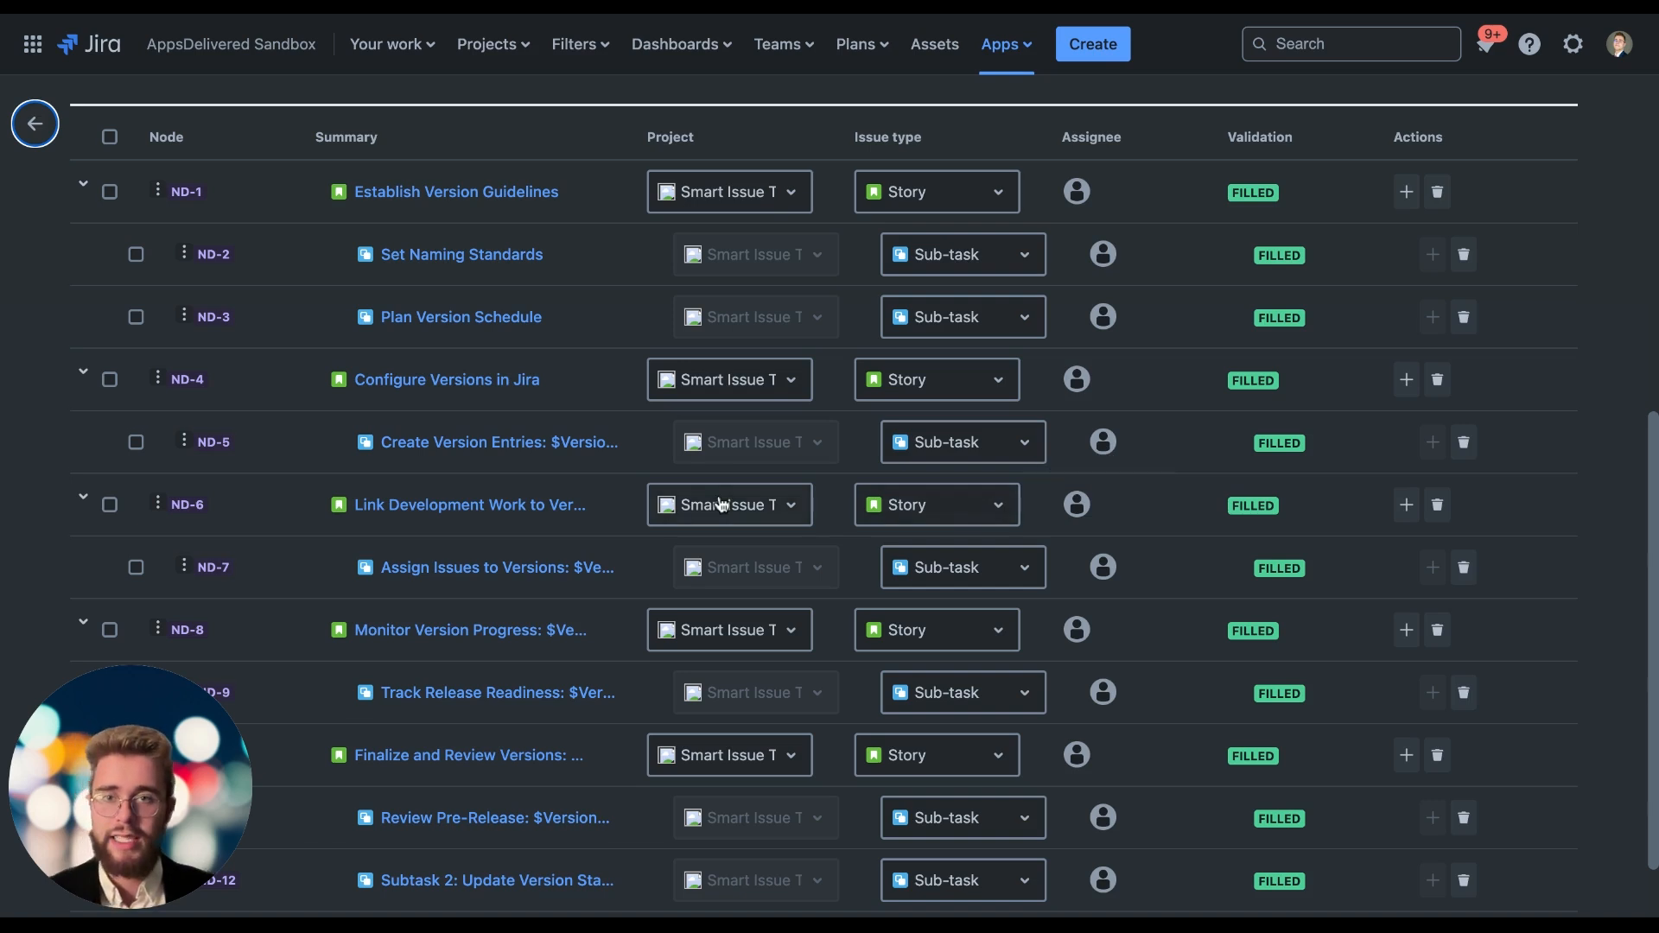
scroll(519, 302, "down", 1)
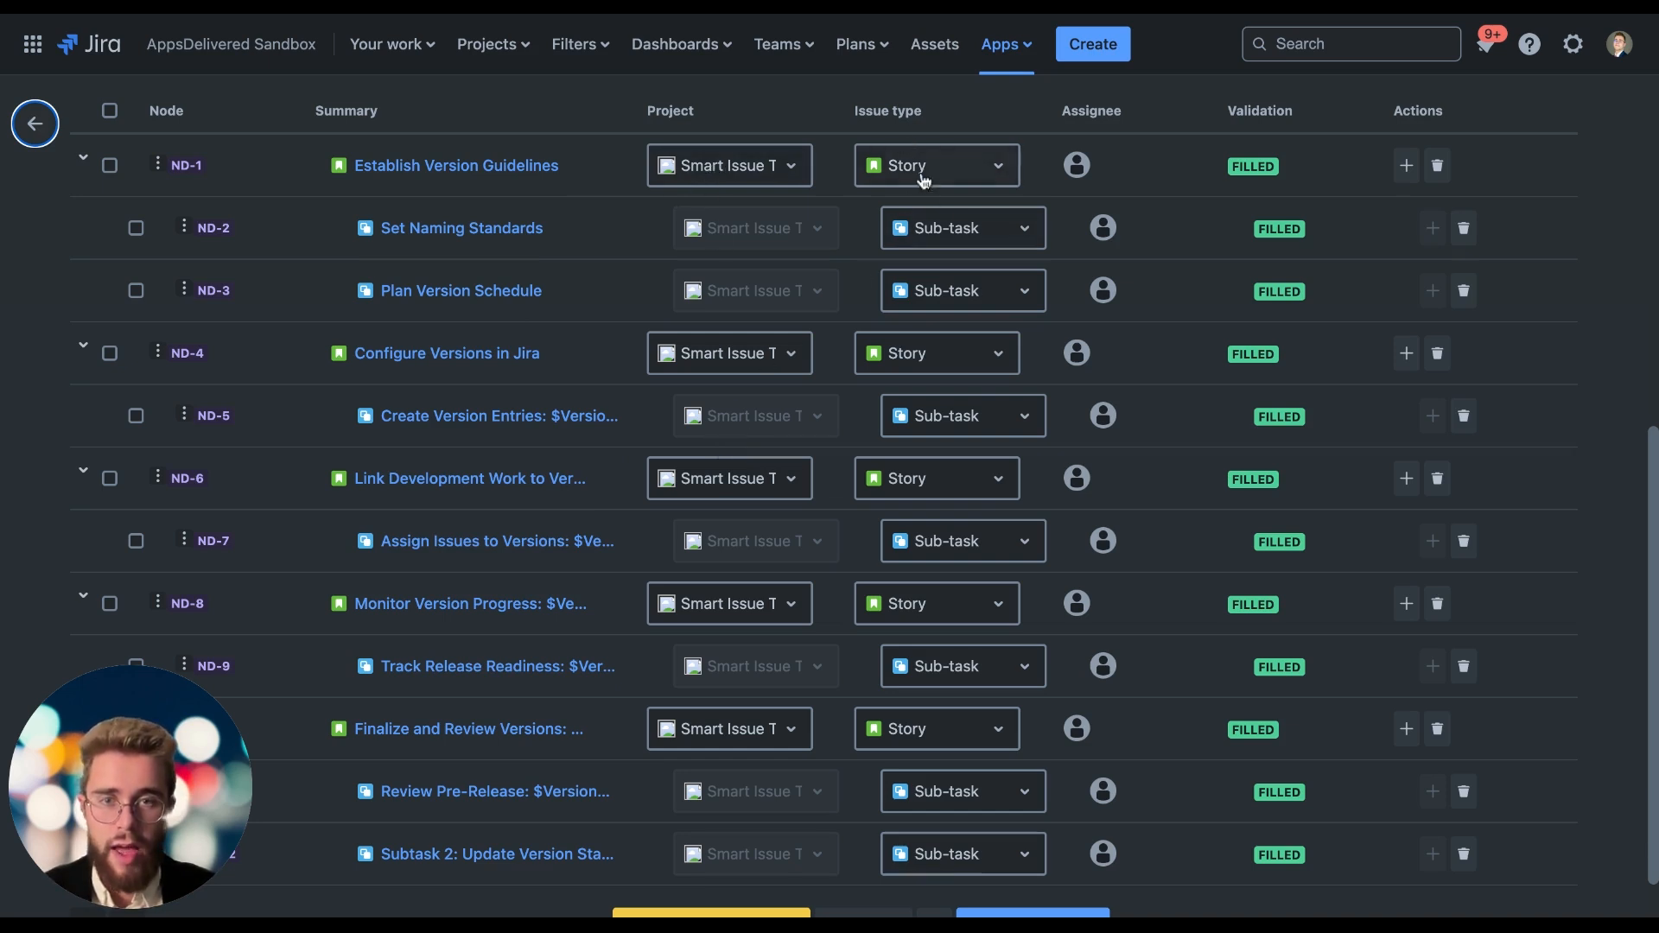
View the issue type and project options of the Establish Version Guidelines node without changing them.
left_click(985, 181)
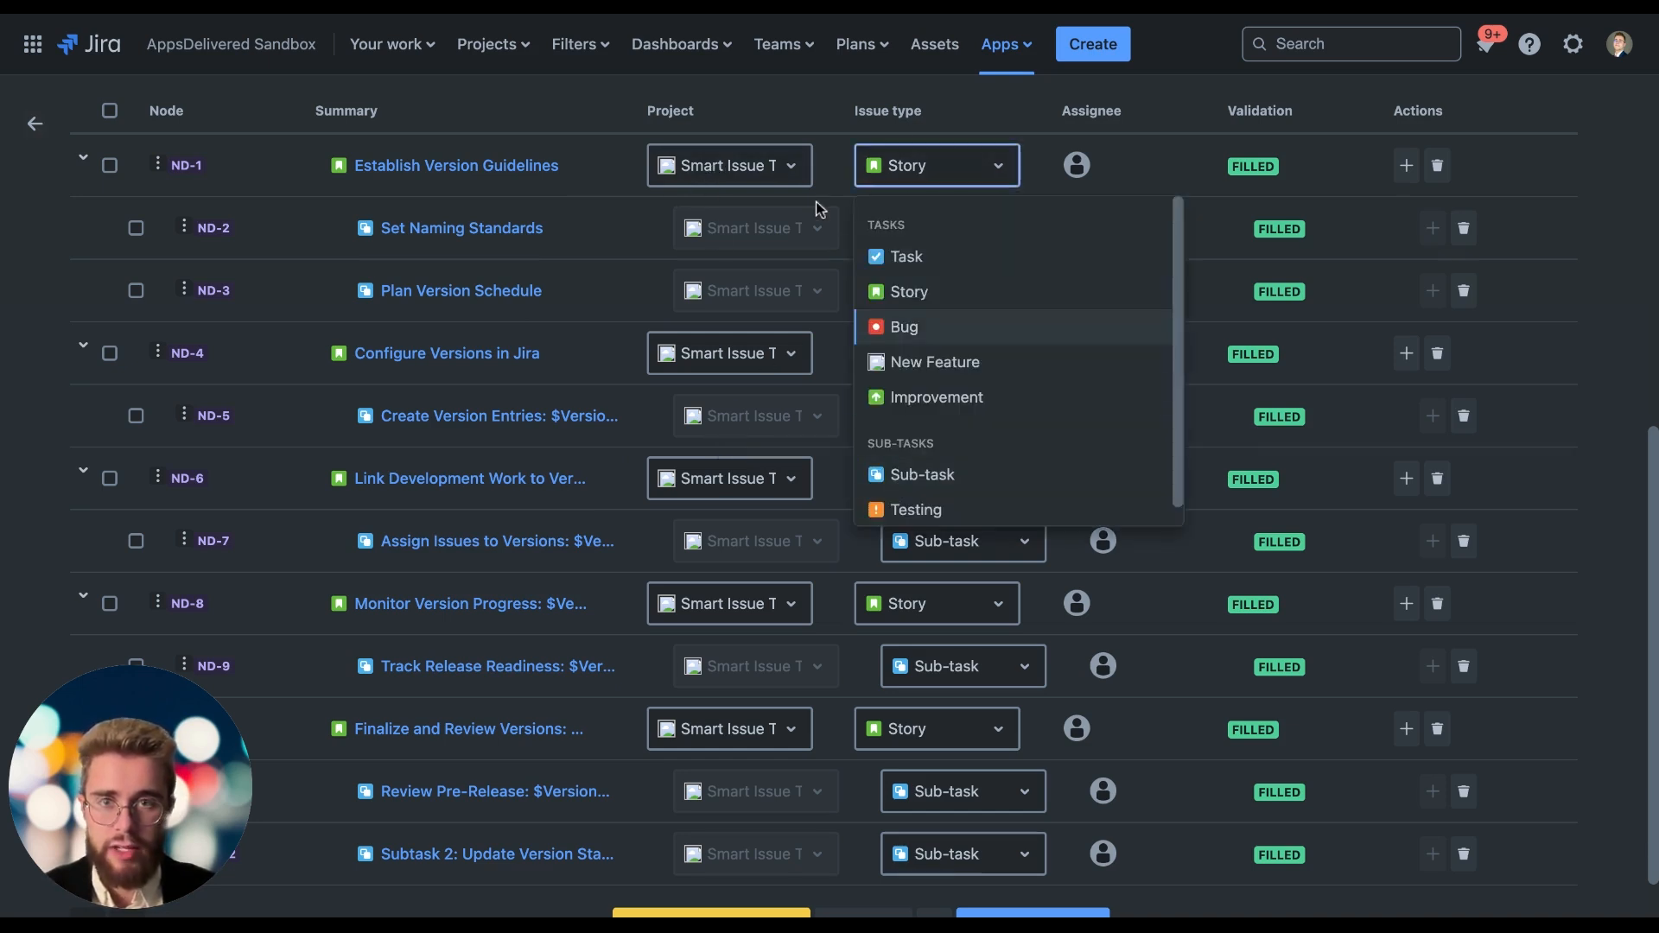
left_click(786, 169)
left_click(761, 167)
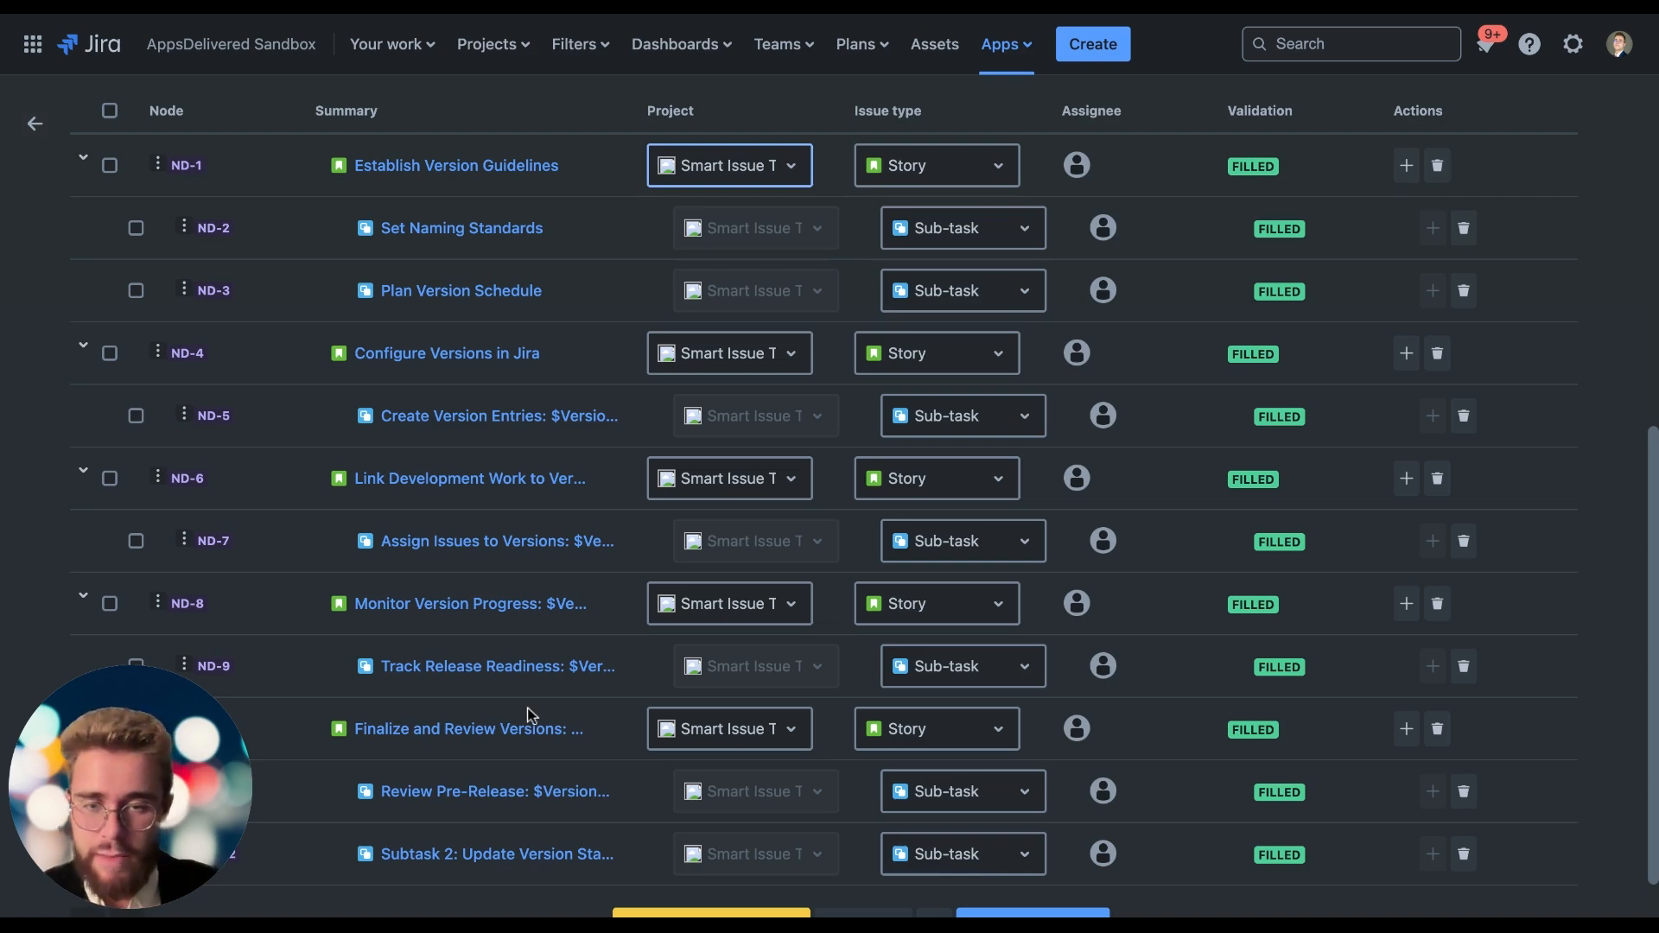
Open the AI Nodes Generator, cancel it without generating anything, and look over the hierarchy's nodes.
scroll(530, 715, "down", 1)
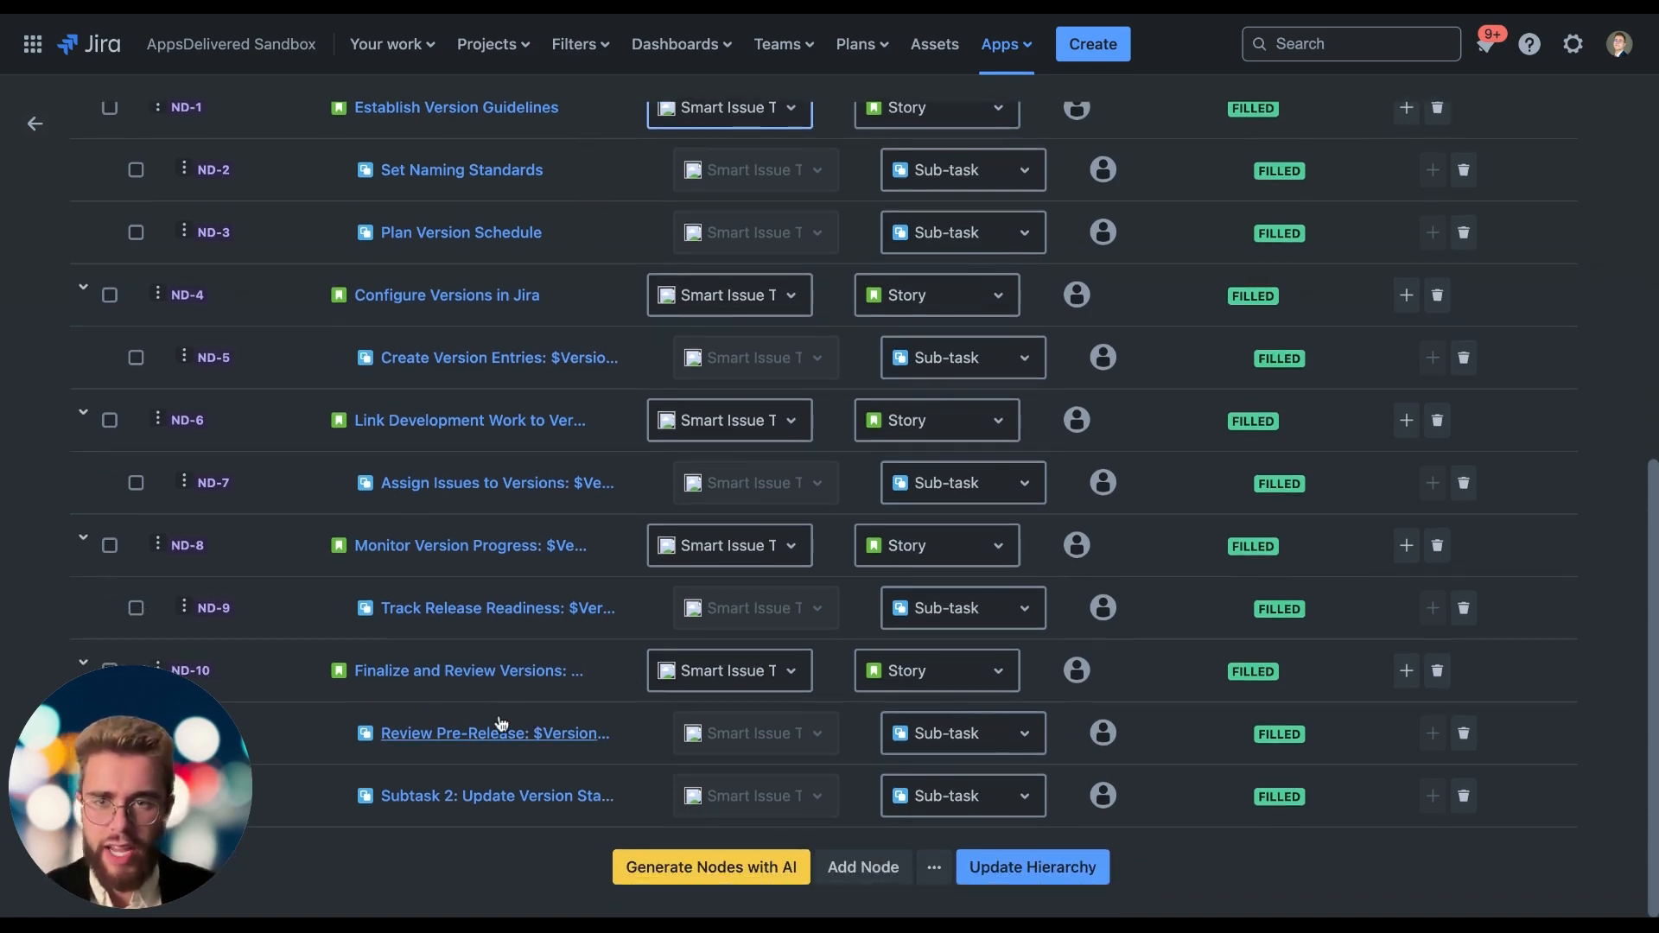
left_click(631, 875)
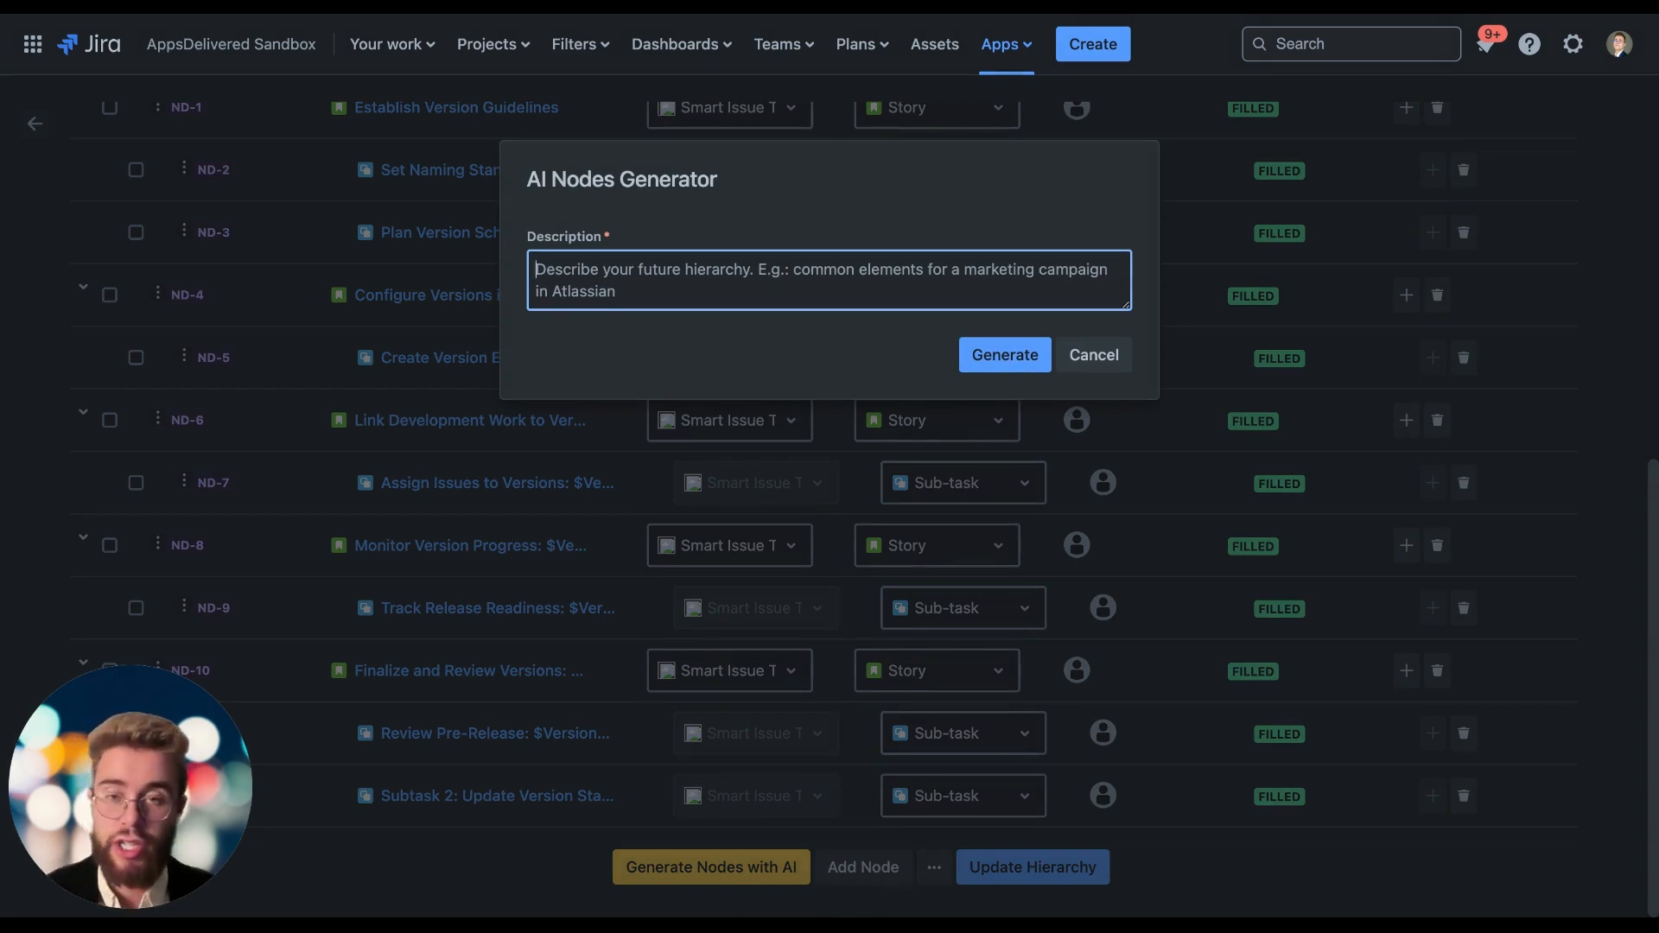
left_click(1092, 355)
scroll(518, 389, "up", 4)
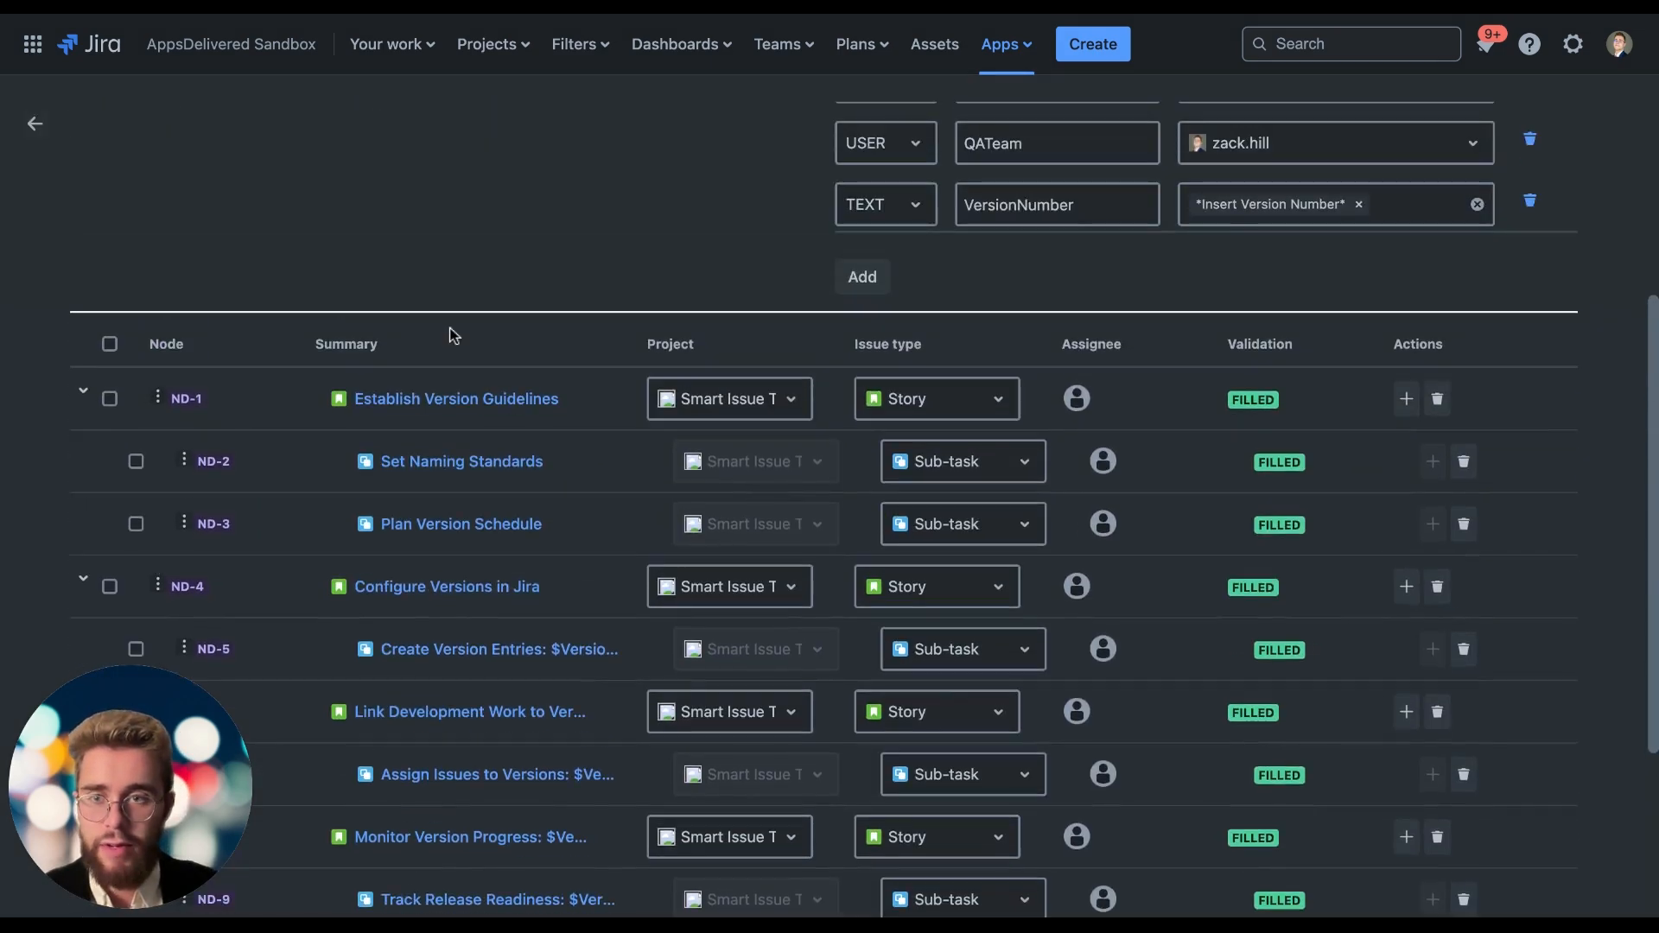
scroll(434, 564, "down", 4)
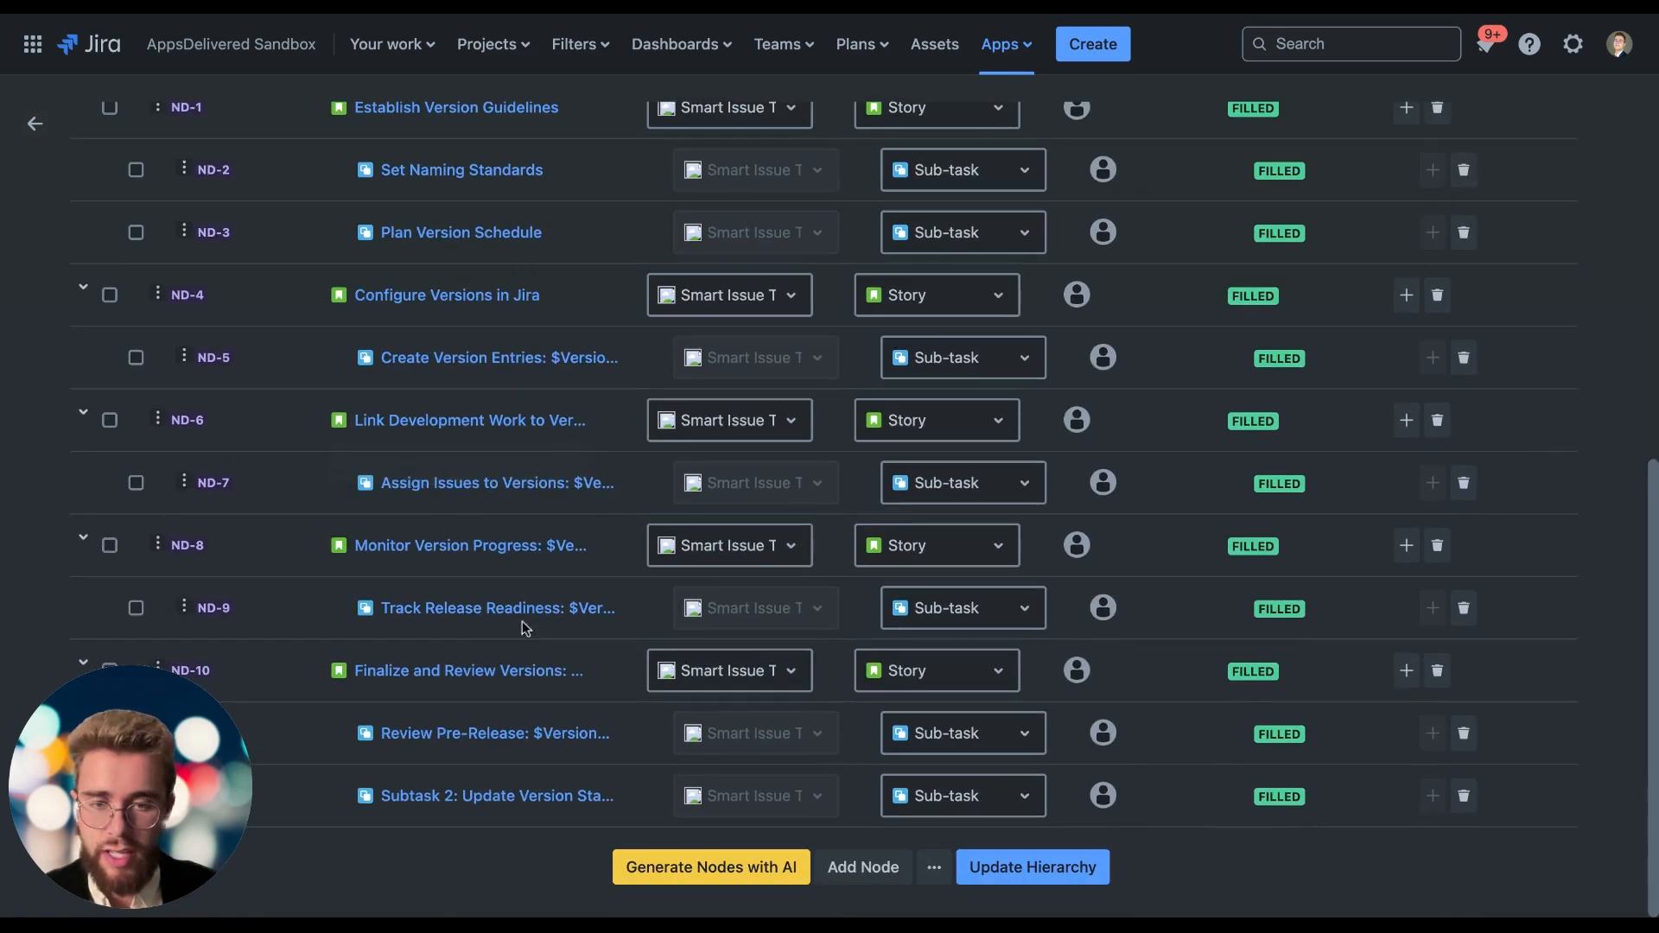
scroll(950, 734, "up", 8)
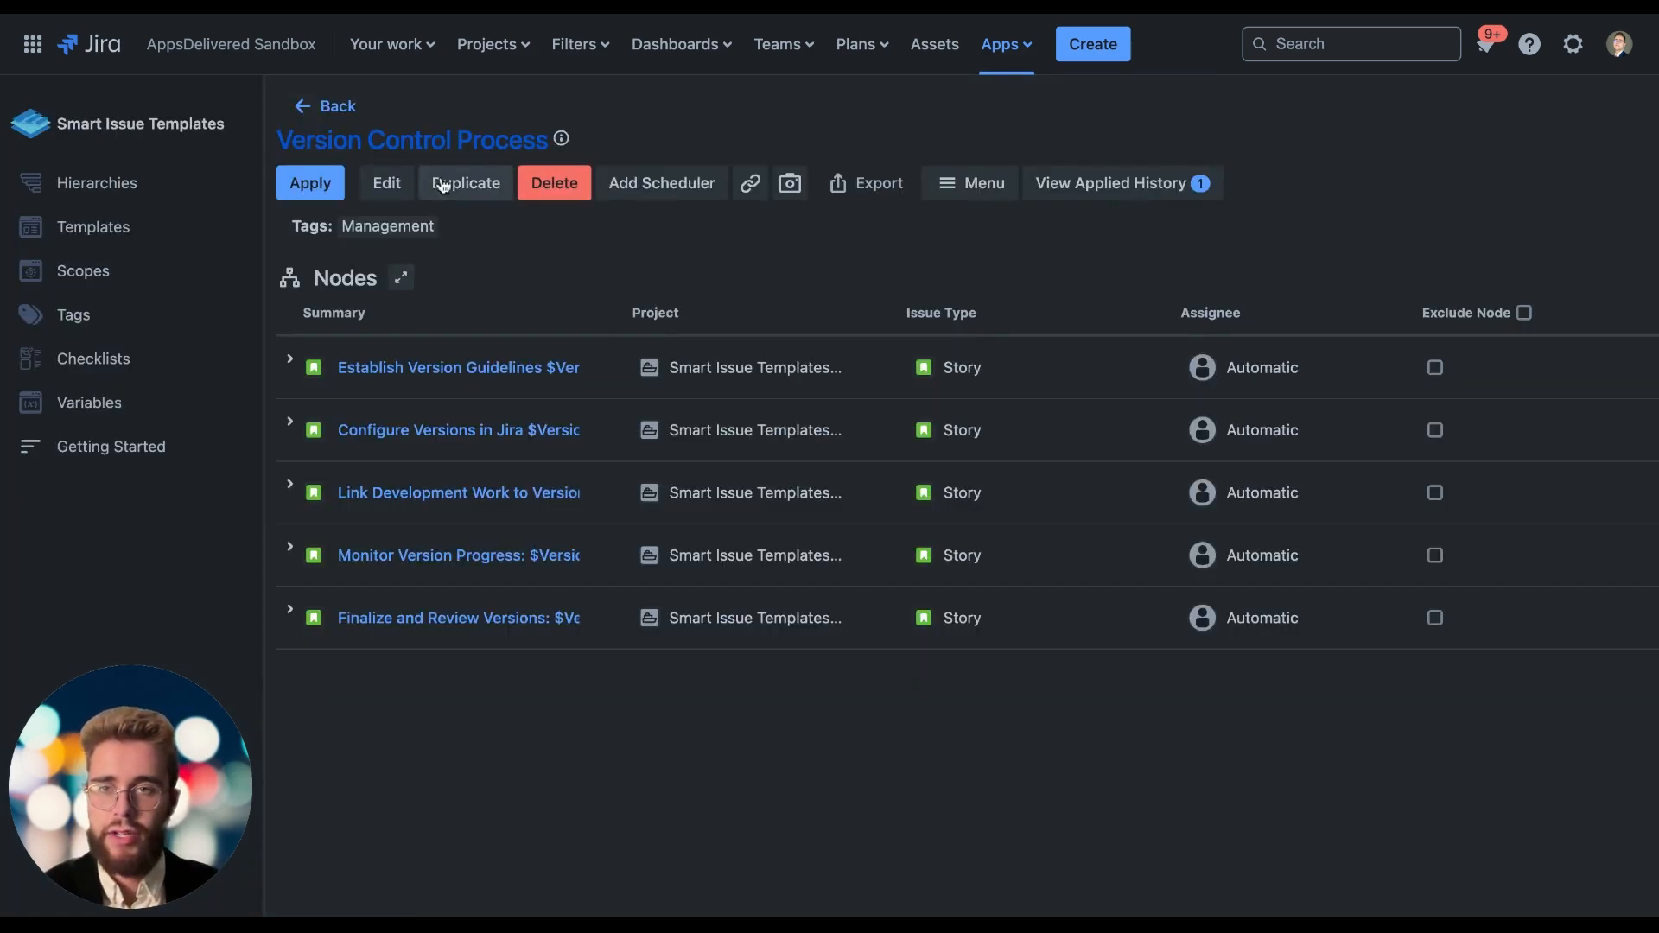
Start applying the Version Control Process hierarchy and choose a different user for the ReleaseManager variable.
left_click(326, 181)
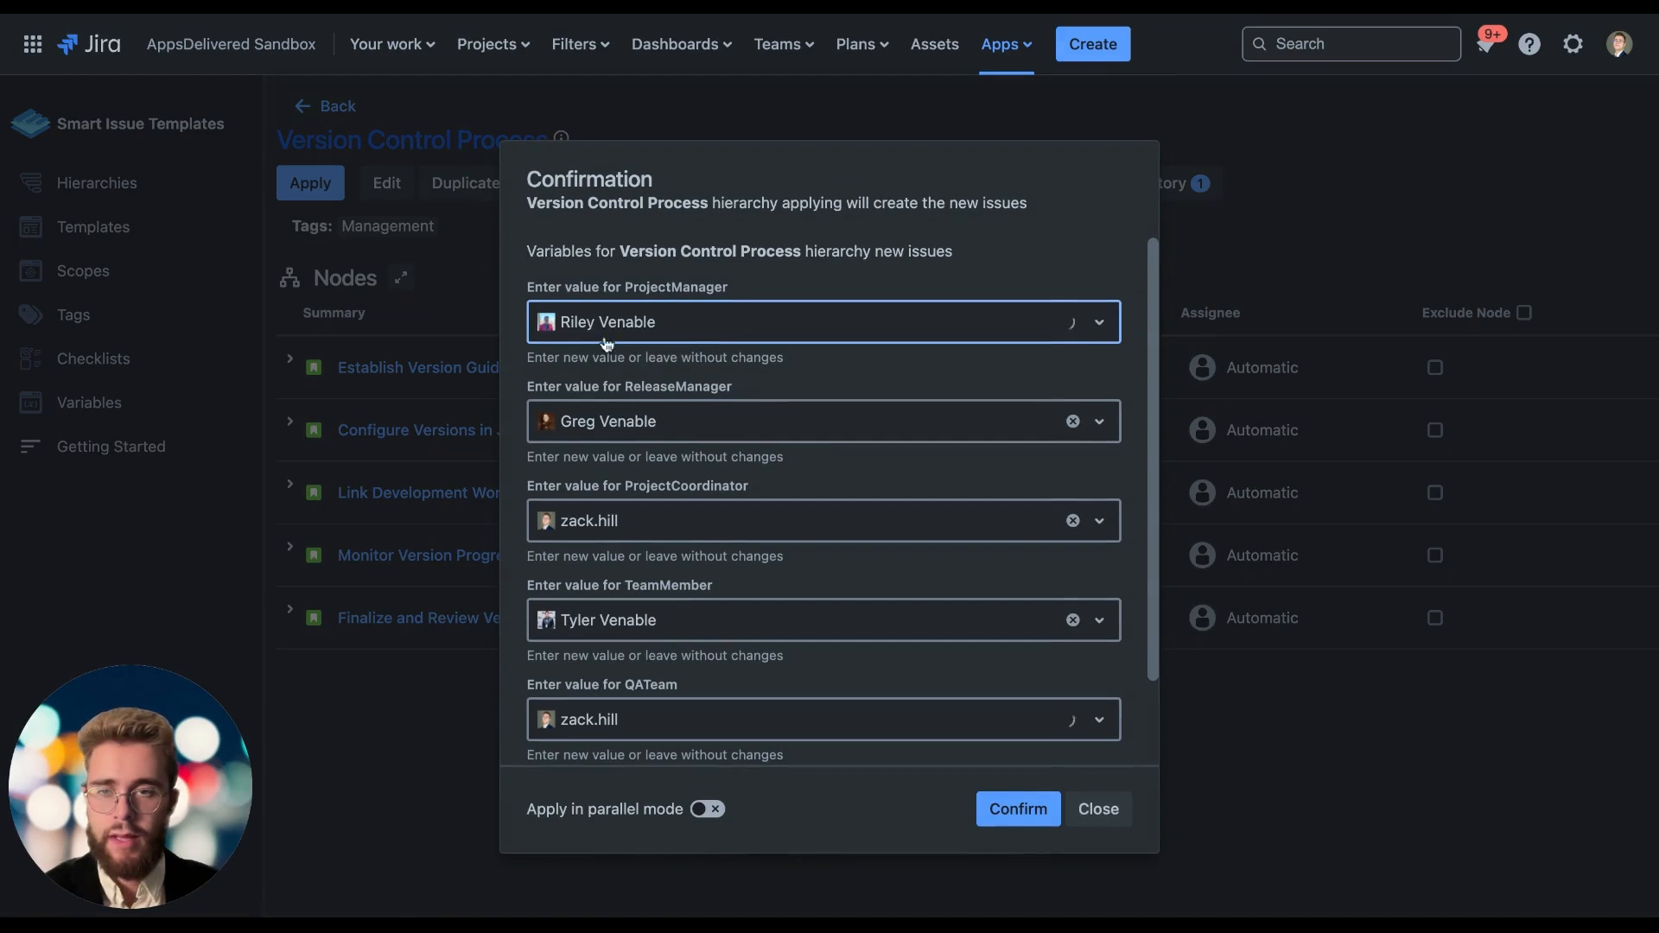
left_click(654, 435)
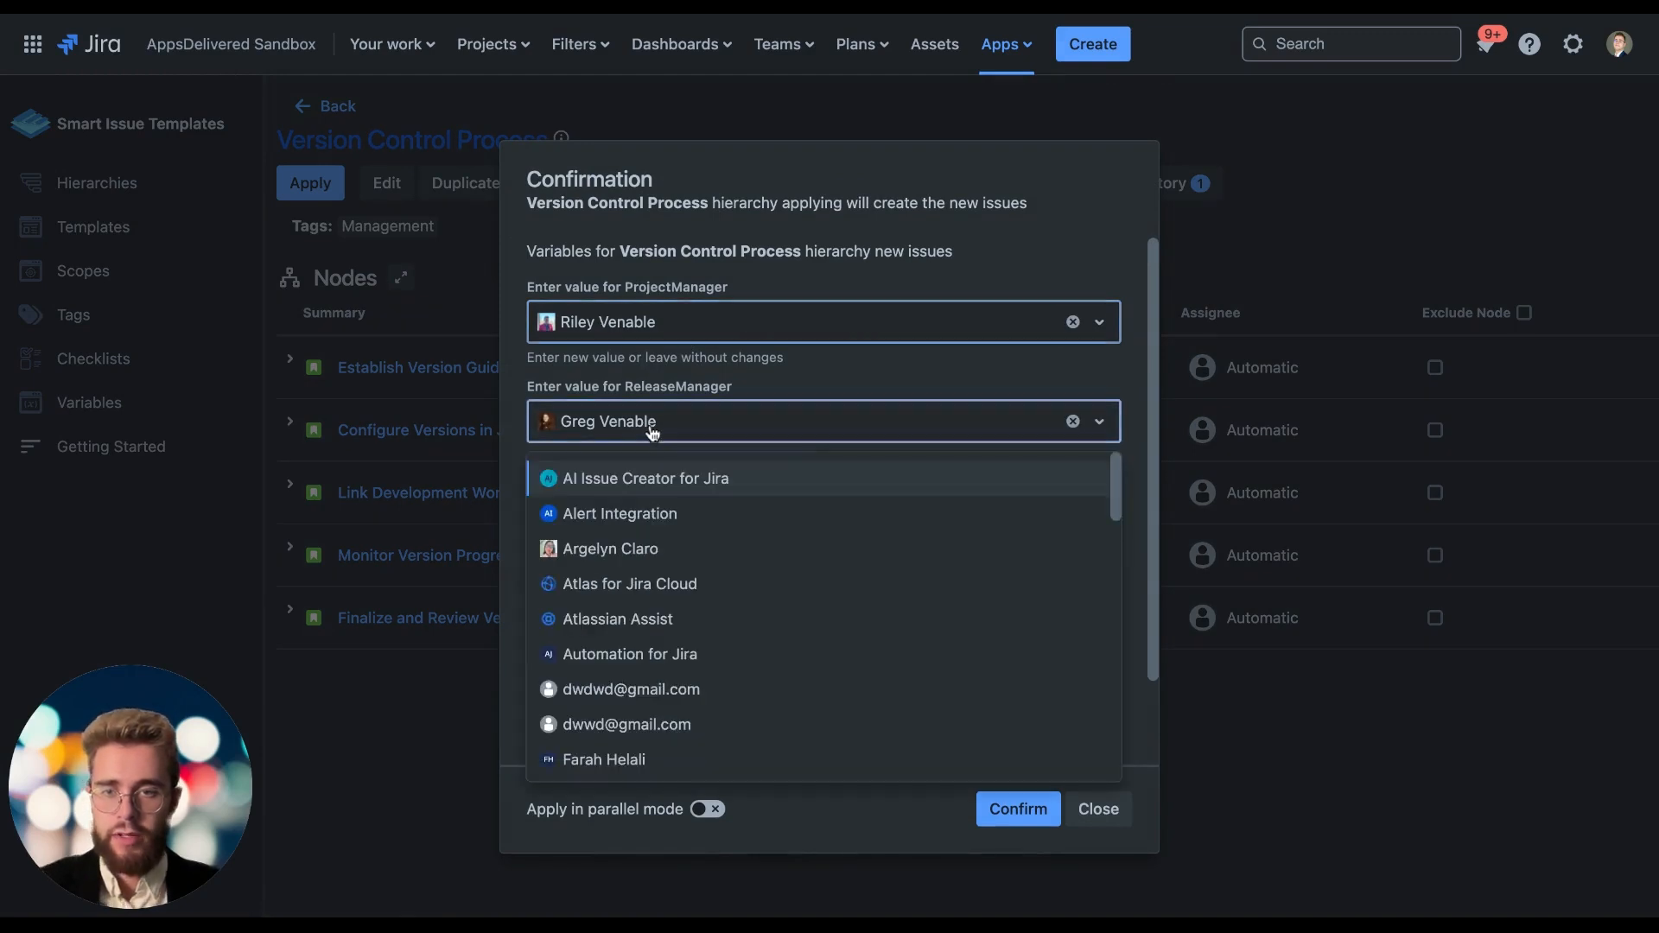
scroll(667, 531, "down", 3)
left_click(666, 521)
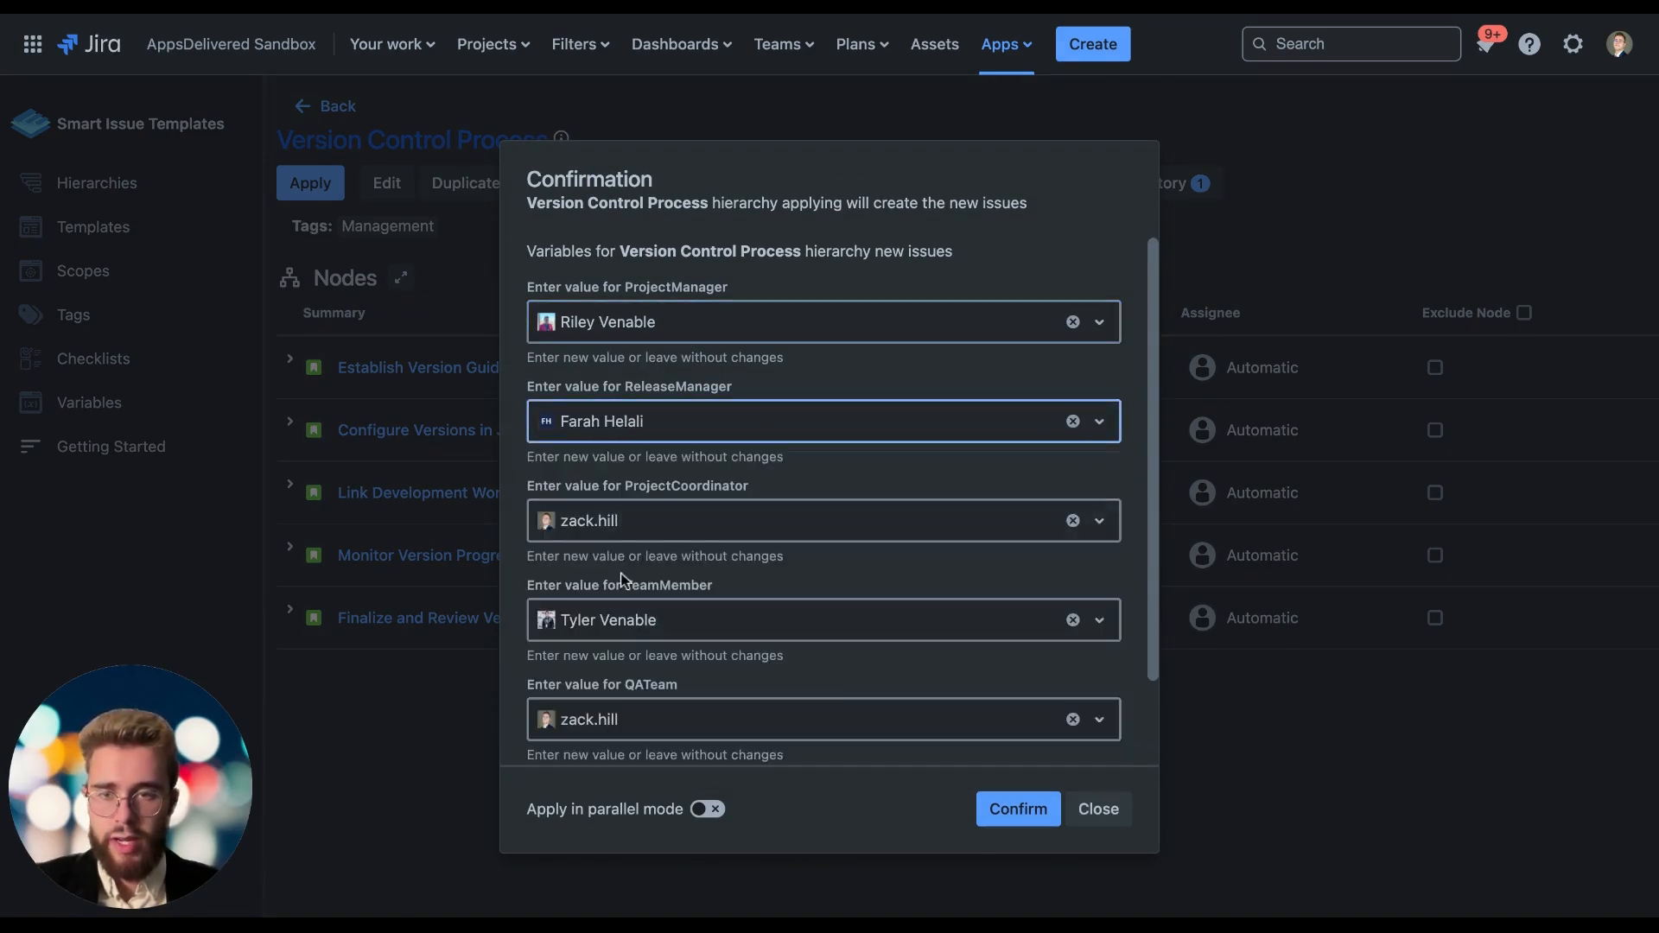
Choose a different user for the TeamMember variable.
scroll(596, 553, "down", 2)
left_click(594, 534)
scroll(615, 635, "down", 5)
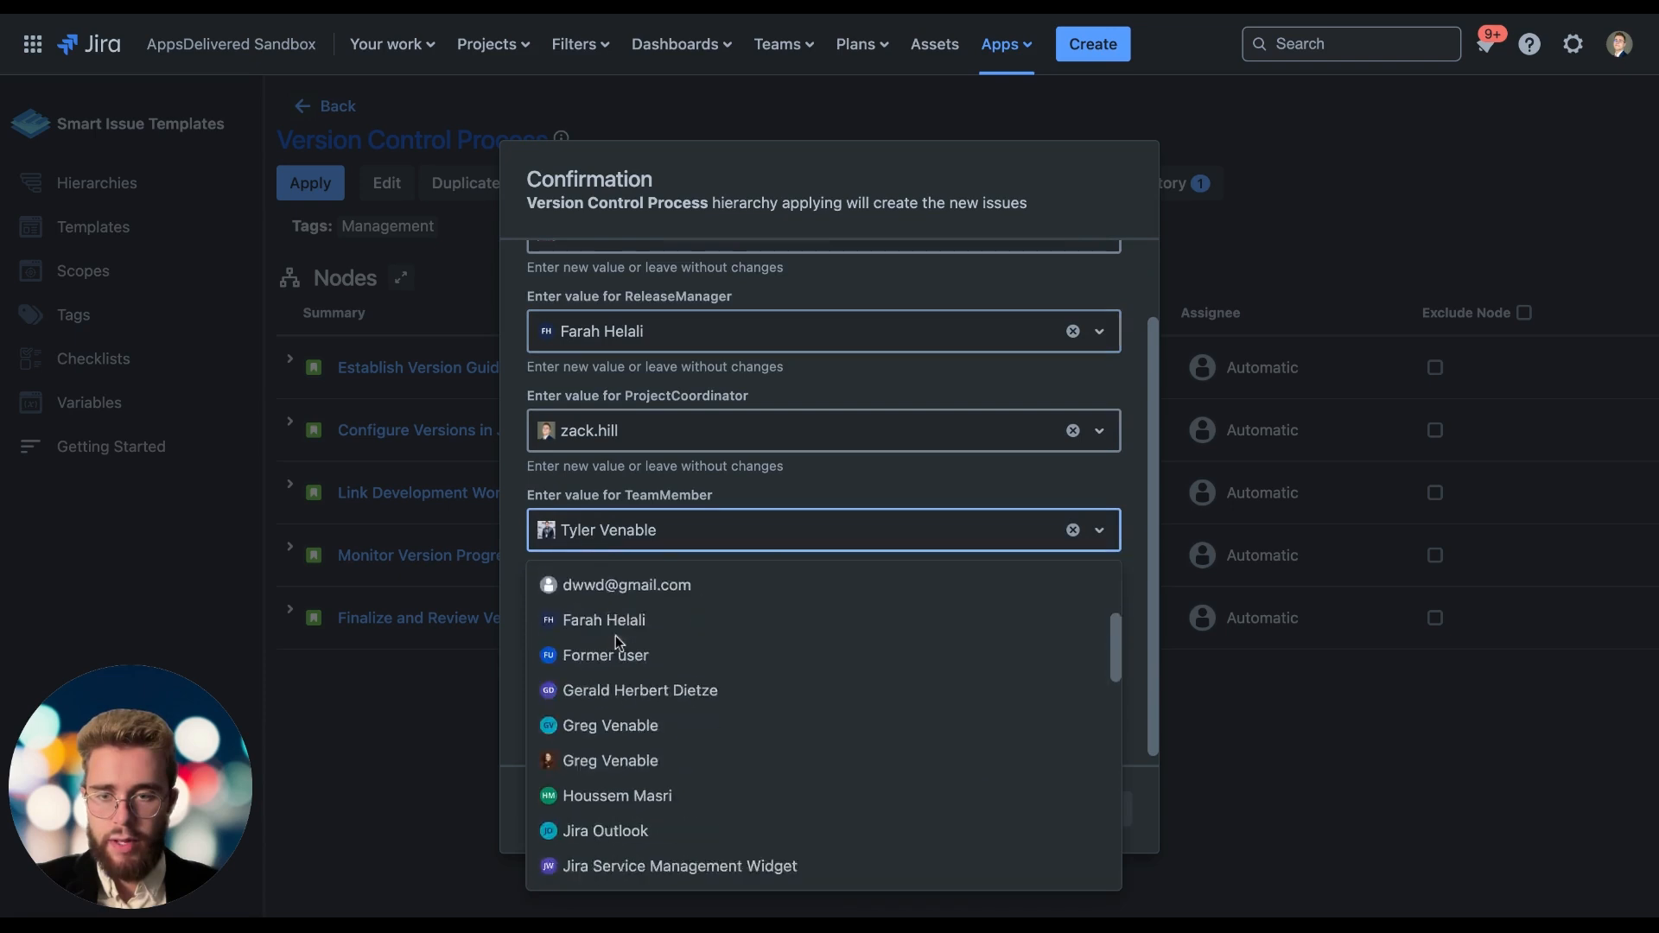
scroll(615, 635, "down", 3)
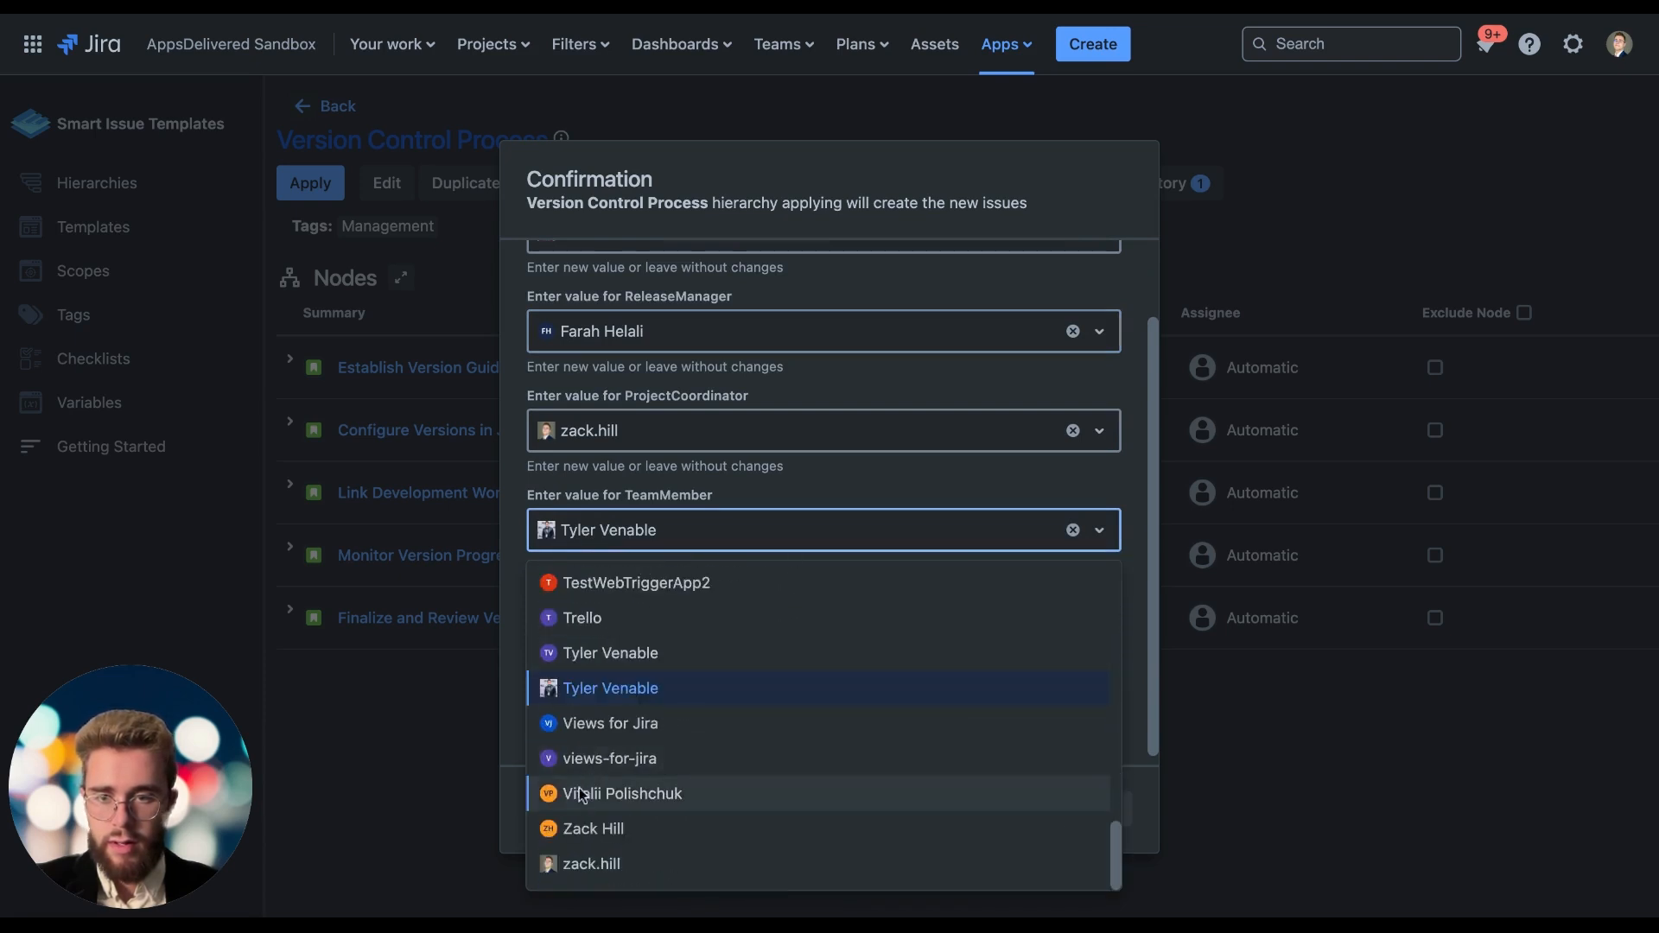
left_click(579, 786)
Choose a different user for the QATeam variable and review the variable assignments.
left_click(644, 636)
scroll(651, 749, "down", 5)
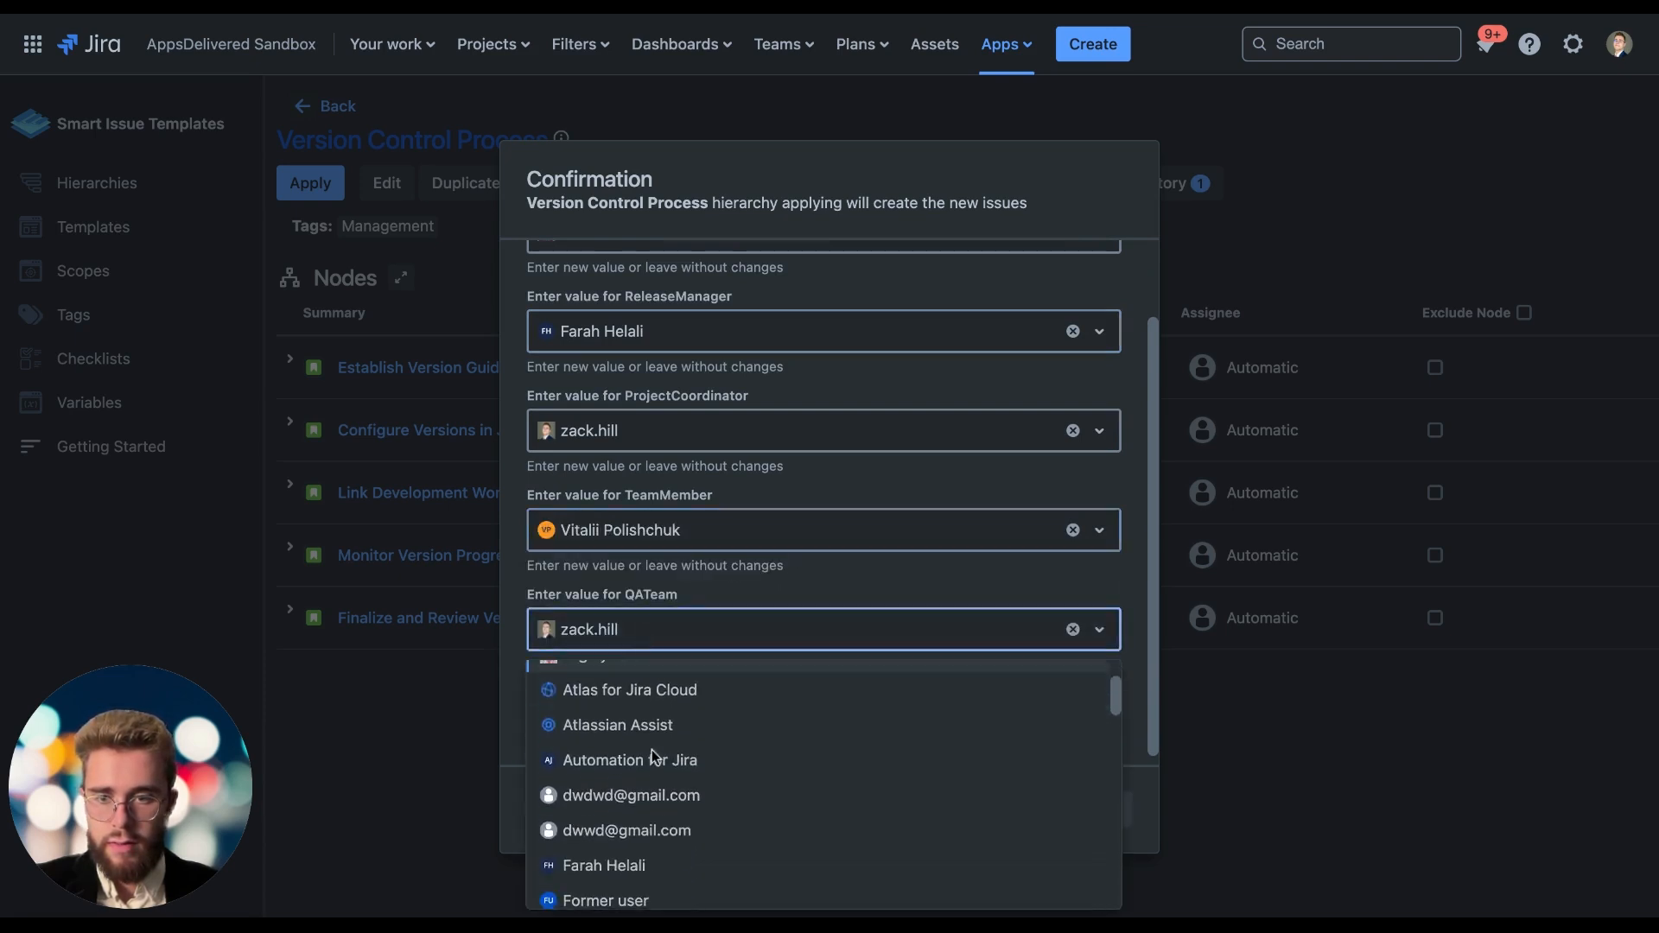
left_click(652, 749)
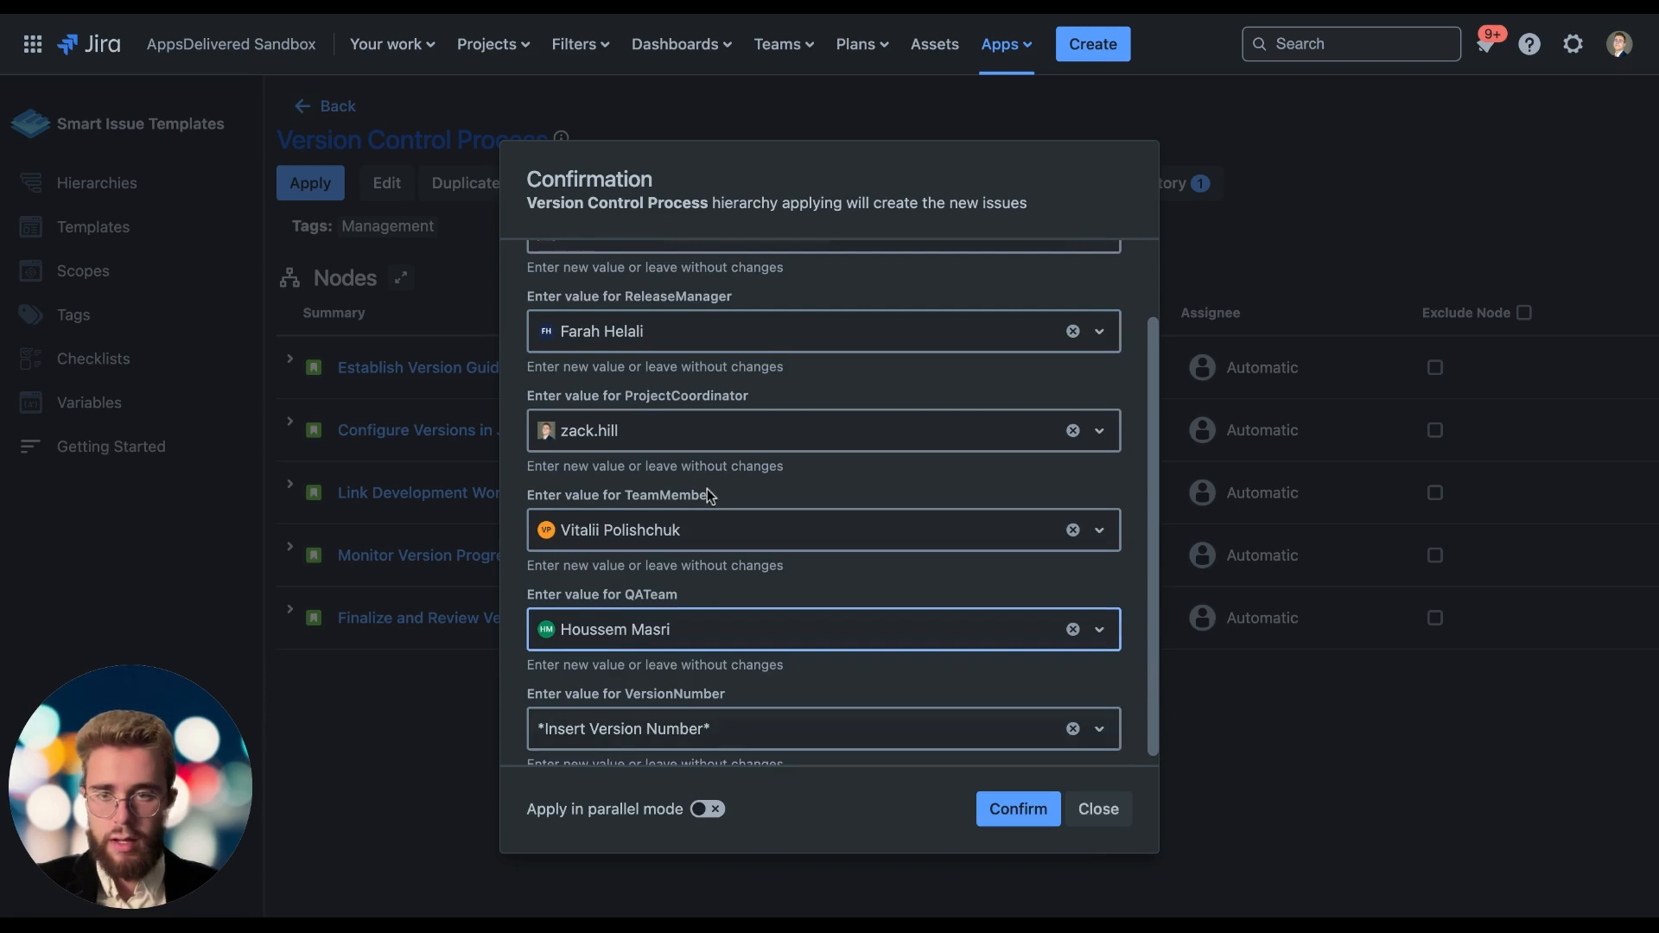
scroll(694, 468, "up", 1)
scroll(693, 468, "down", 2)
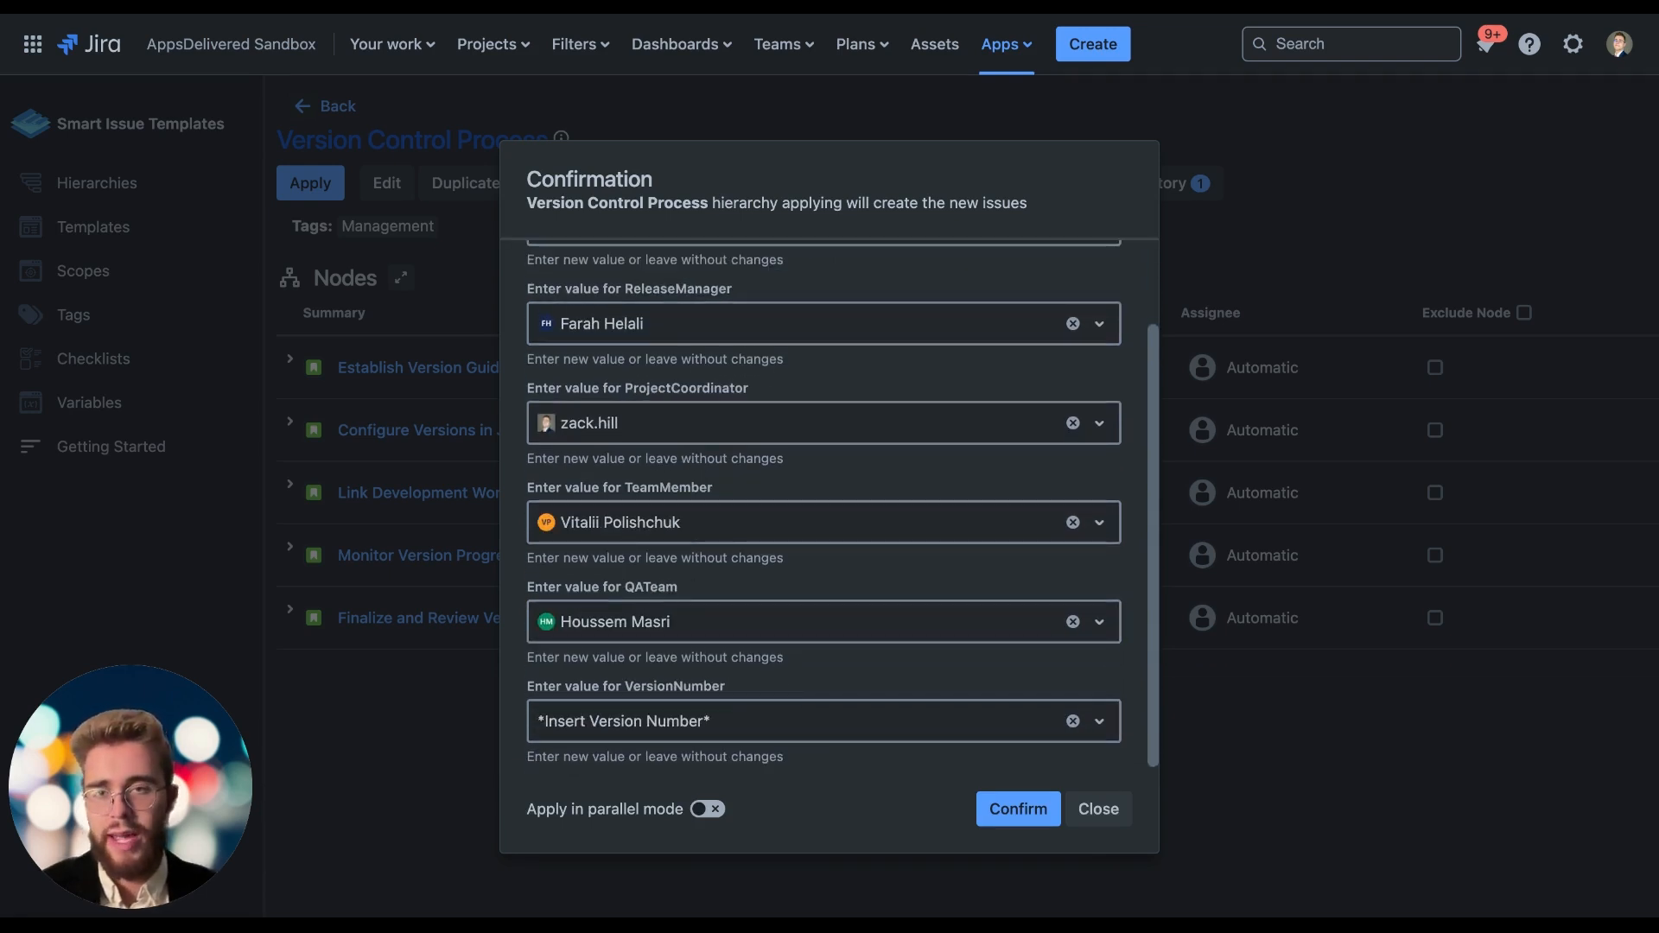
Set the VersionNumber variable to "one" and confirm applying the hierarchy.
left_click(633, 730)
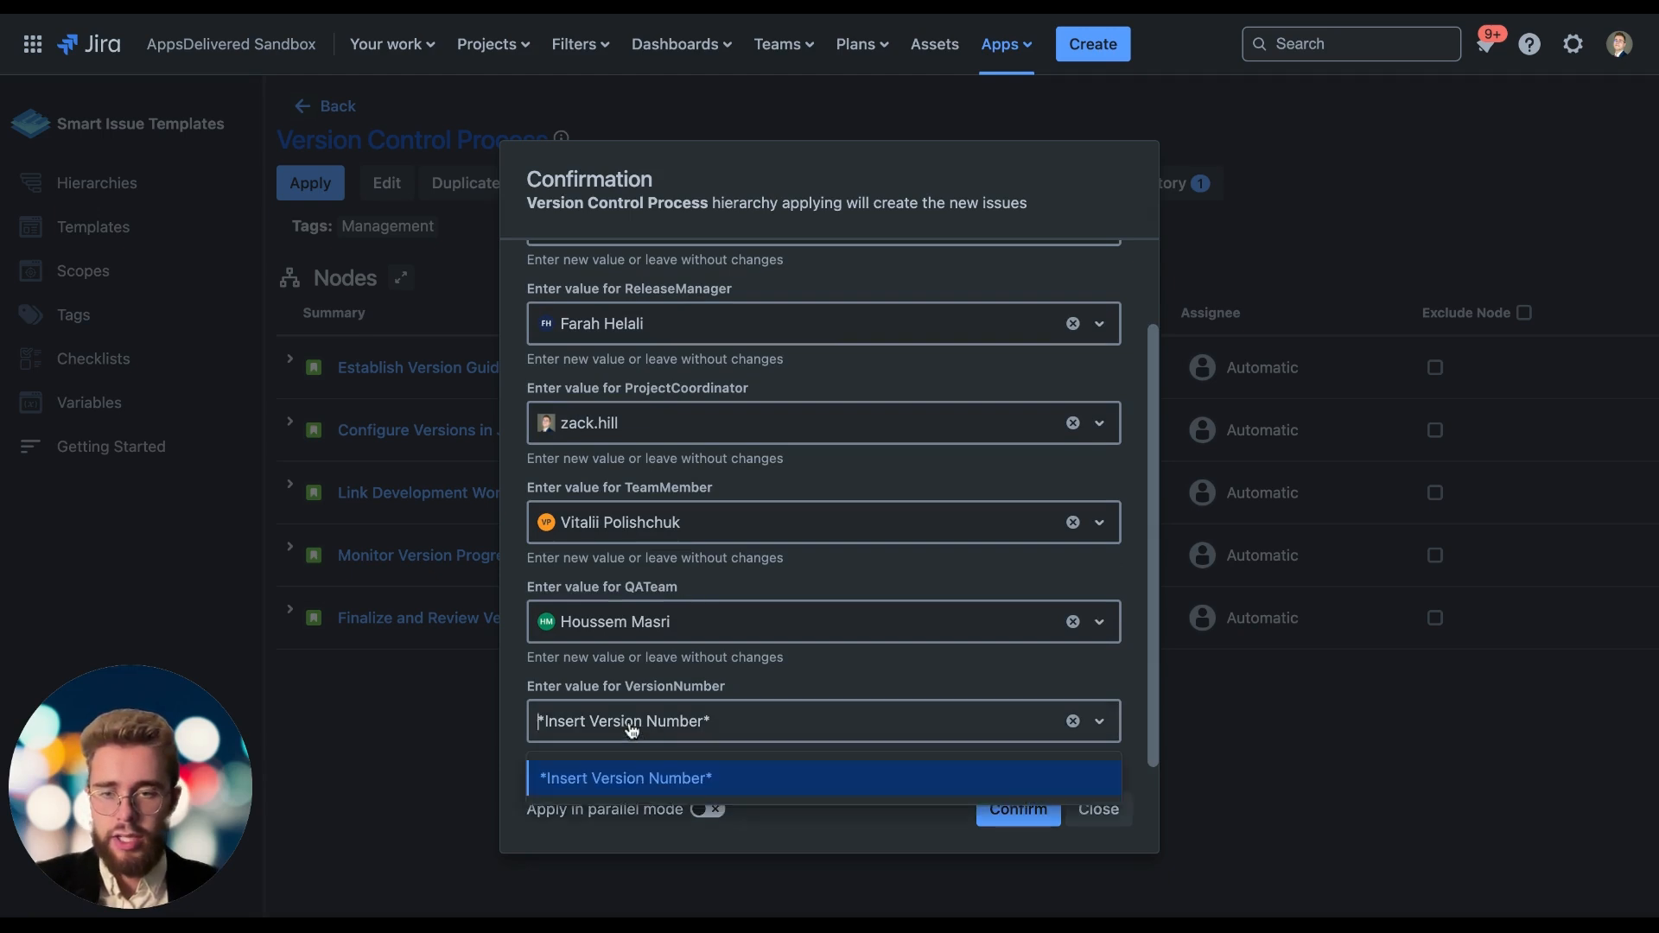
type("one")
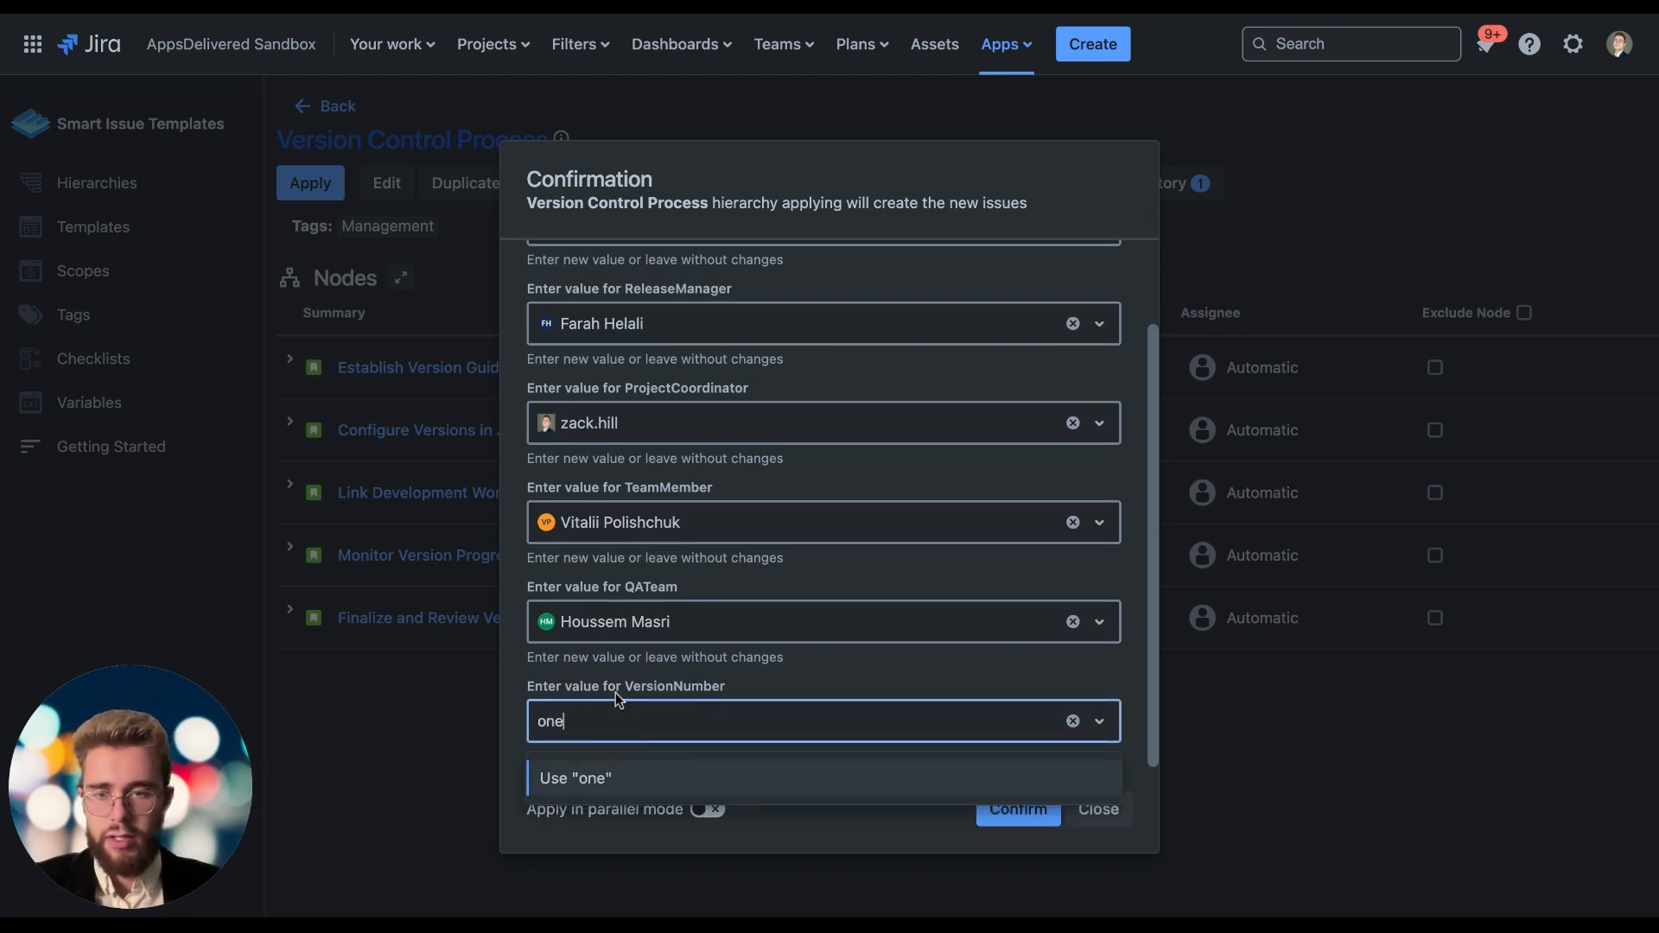
left_click(798, 777)
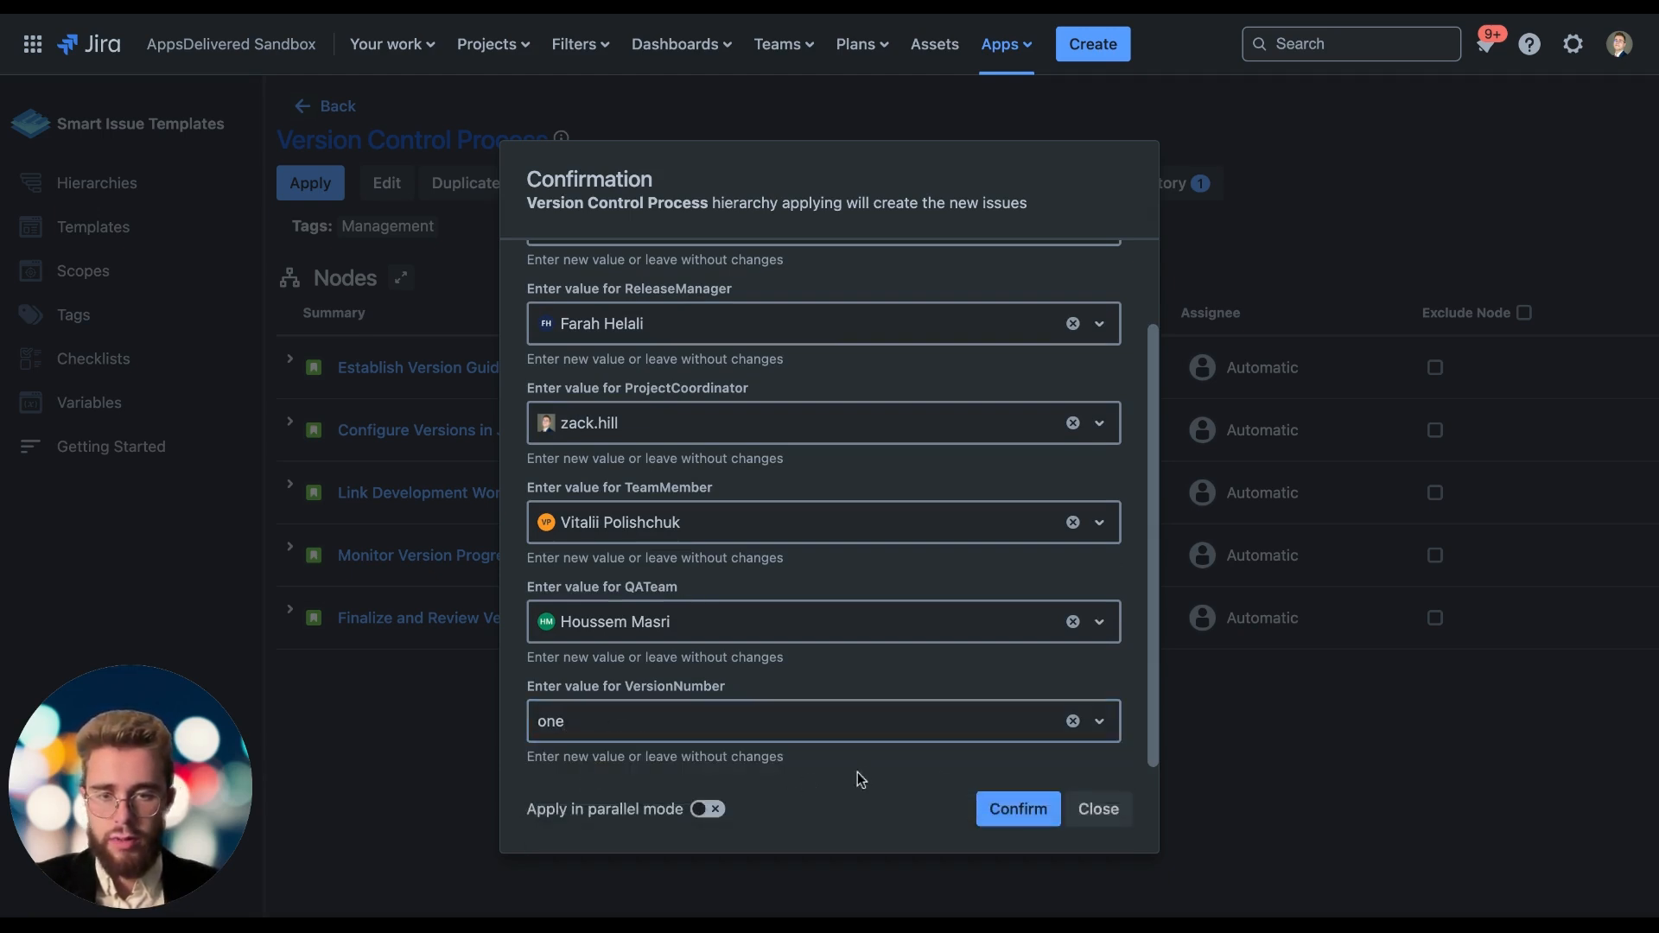
left_click(1000, 812)
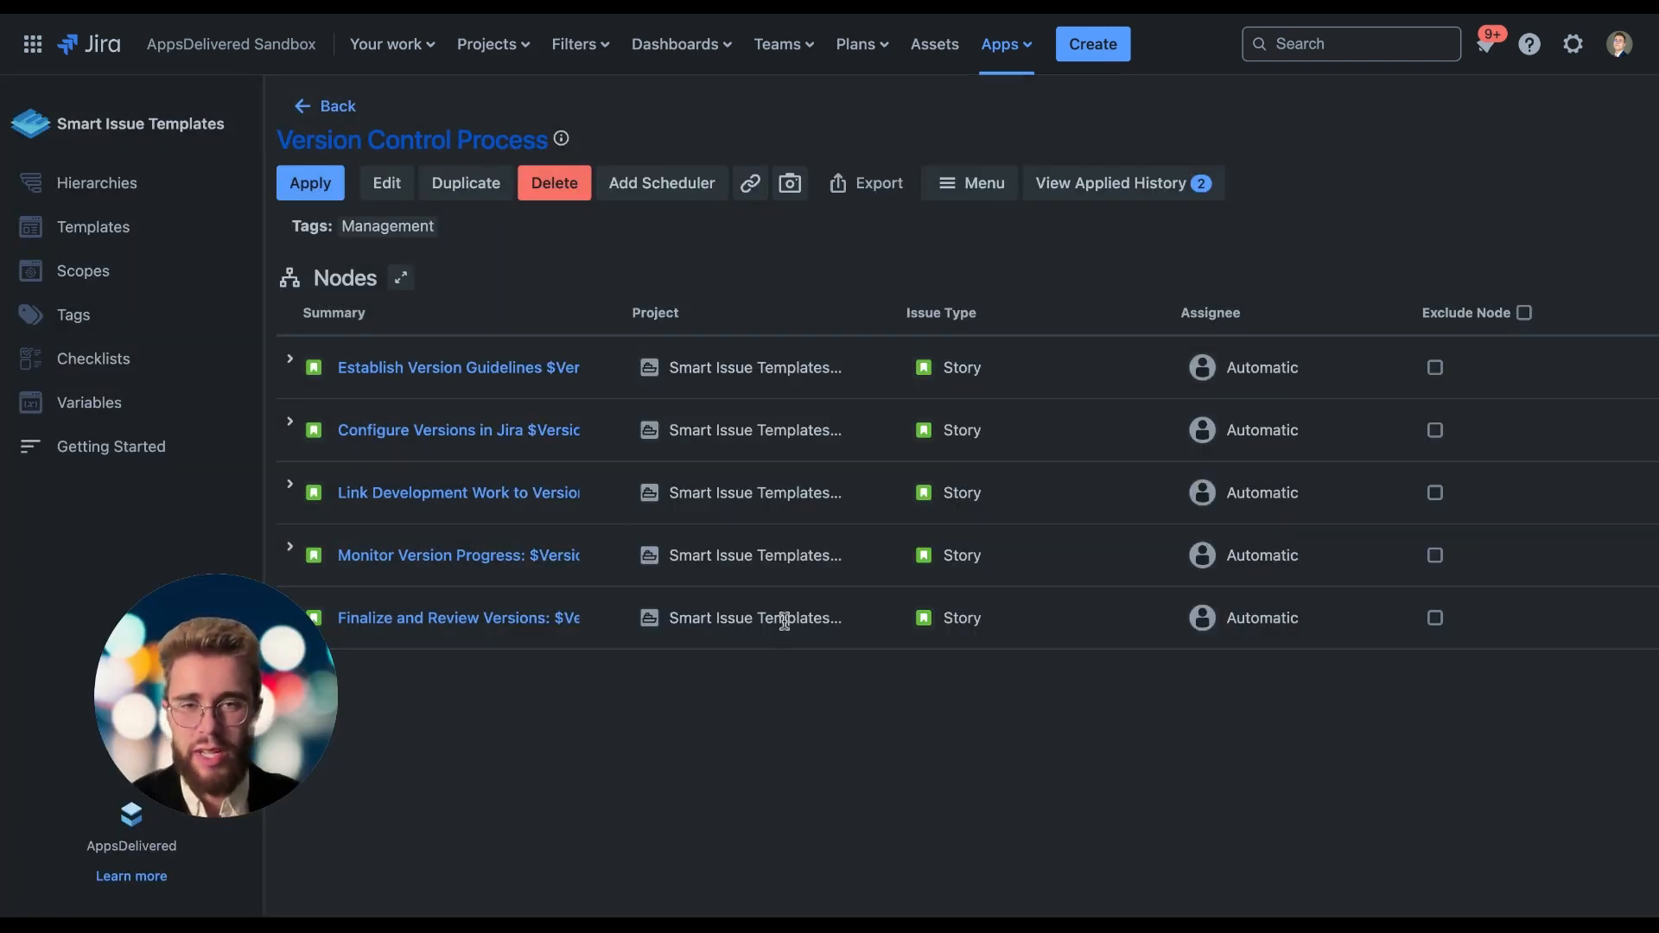
Open the applied history, select the 2024-07-27 run of Version Control Process, and expand its five stories to view their sub-tasks.
left_click(1118, 189)
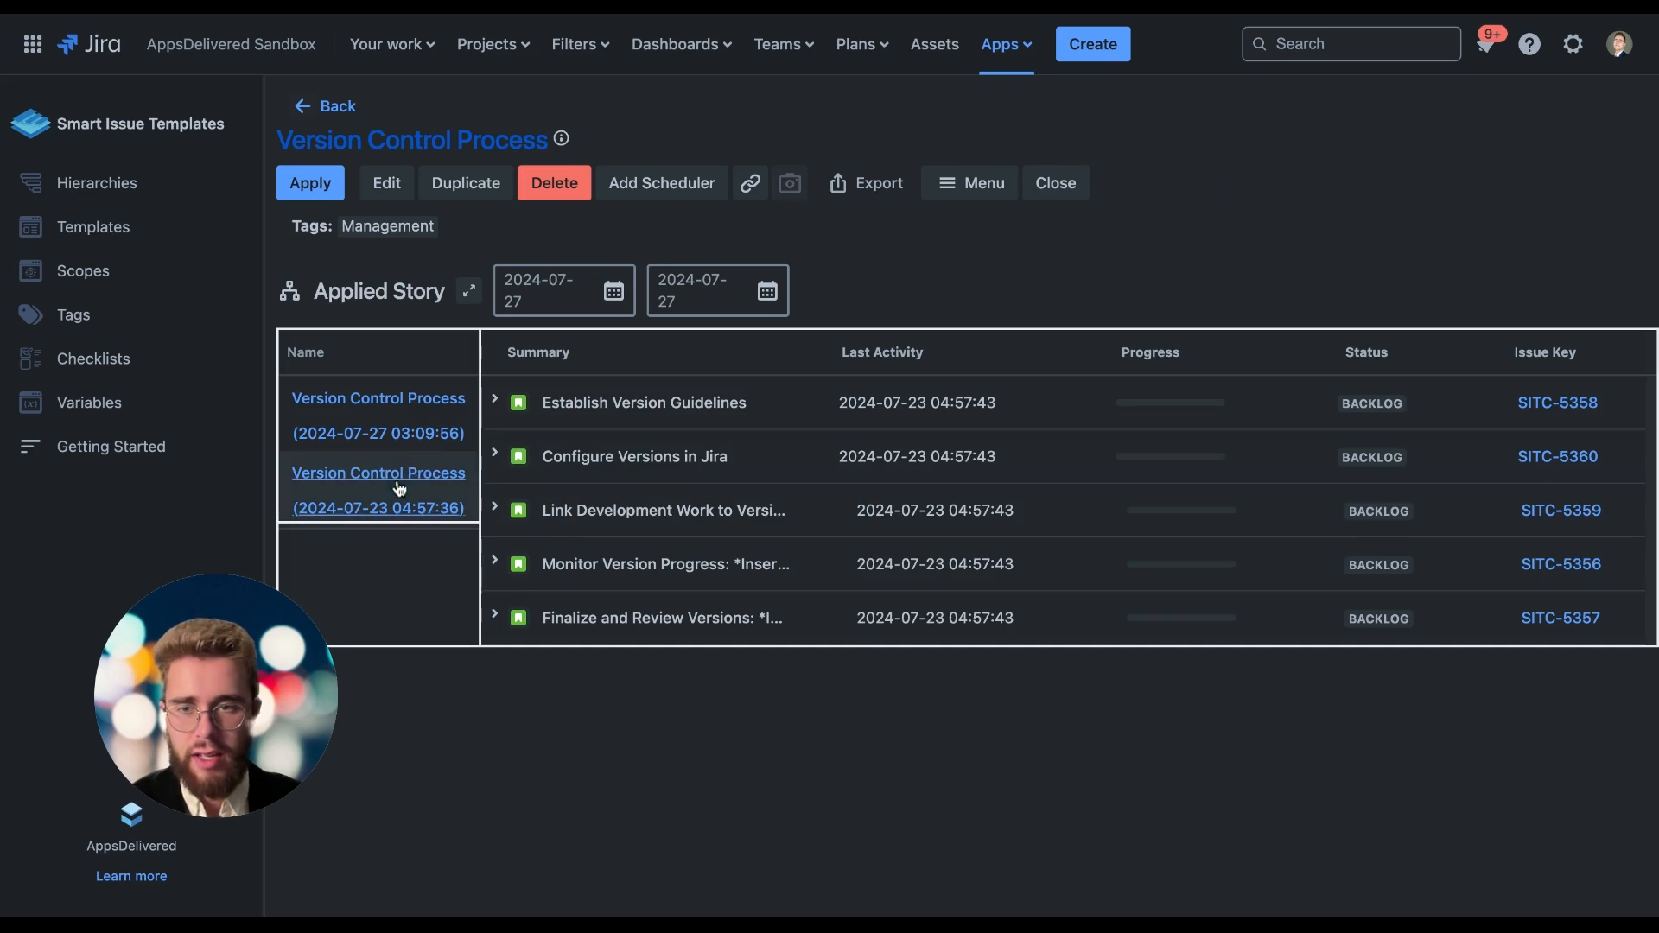
left_click(389, 432)
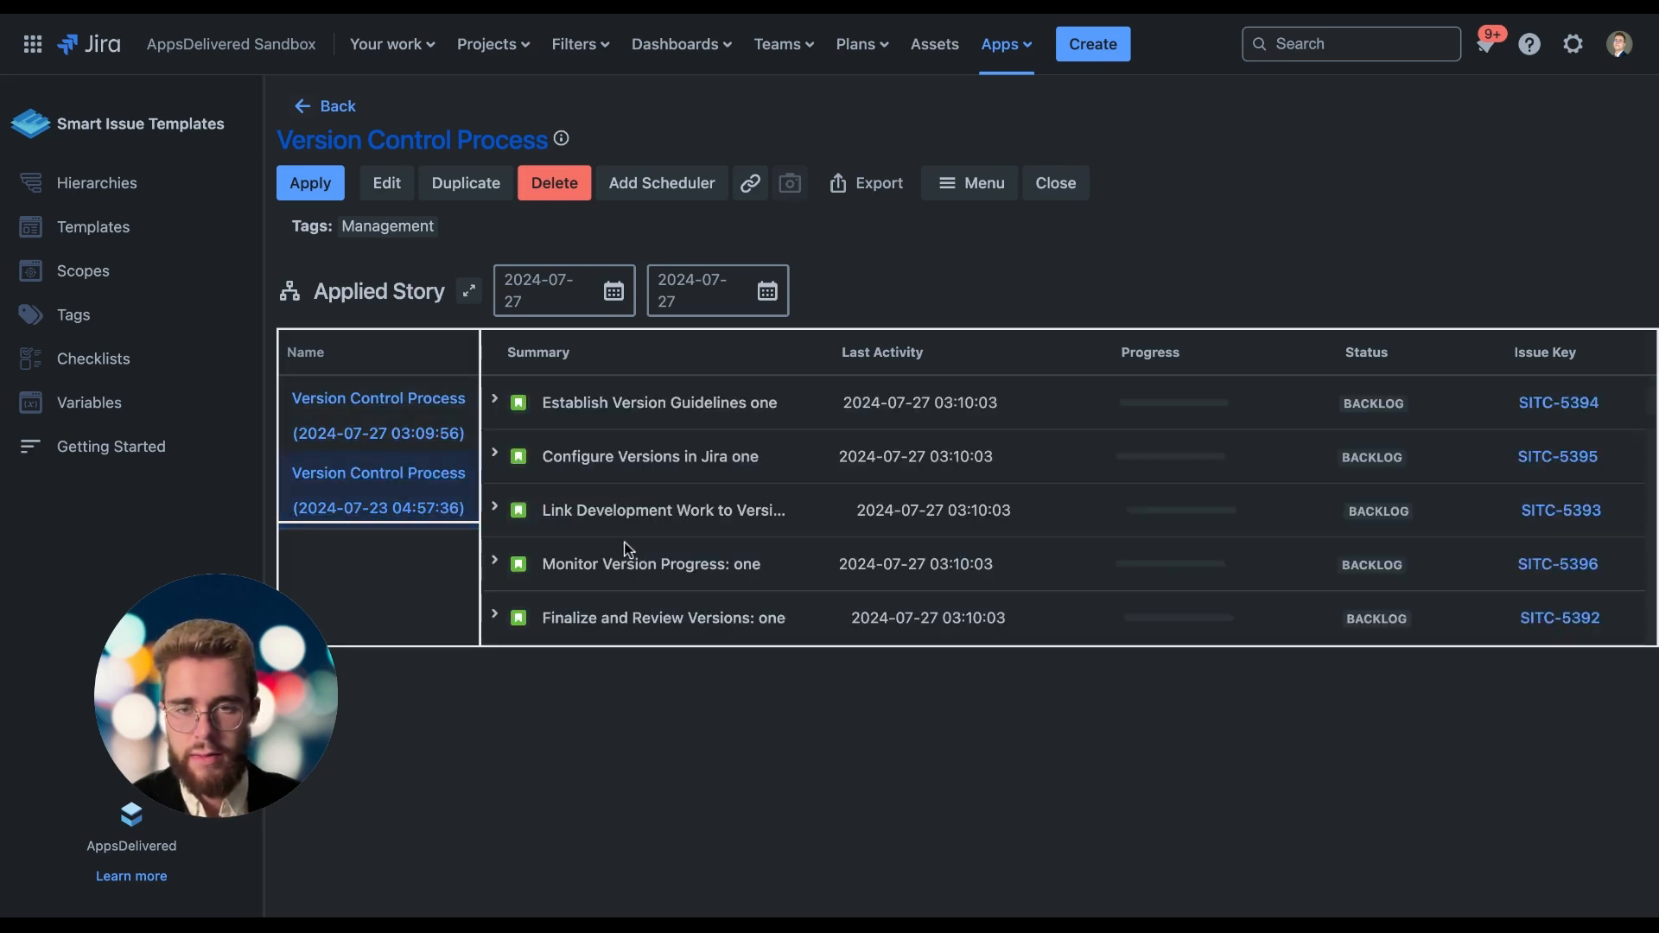
left_click(496, 402)
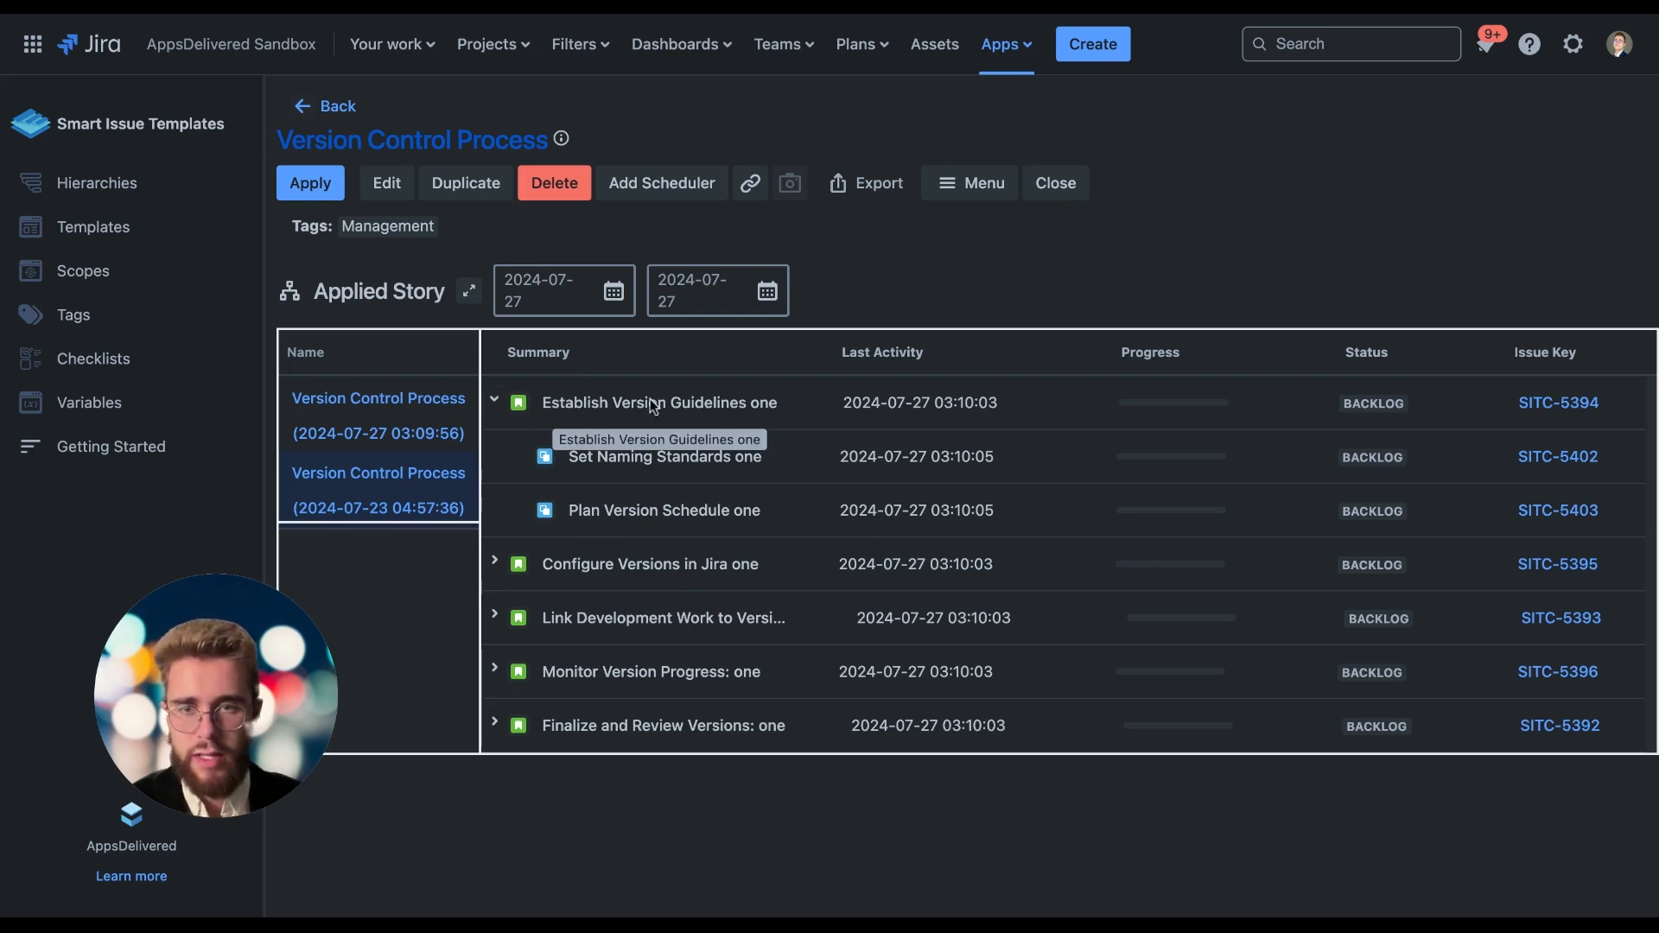
left_click(494, 563)
left_click(494, 672)
scroll(518, 722, "down", 2)
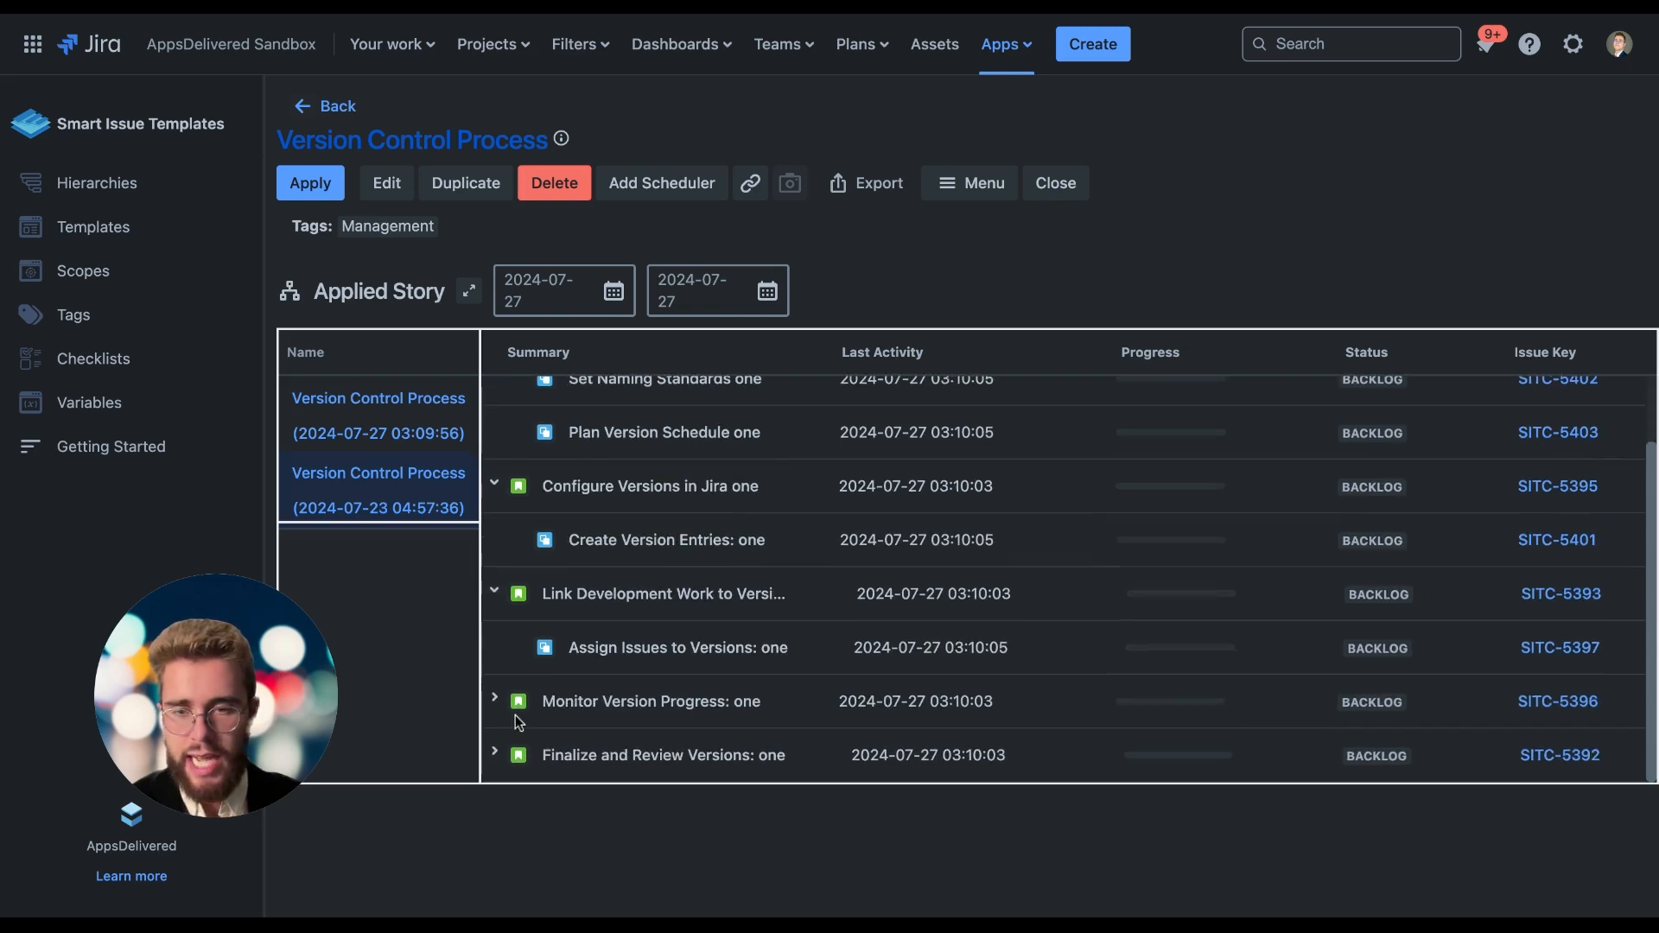
left_click(494, 700)
scroll(499, 708, "down", 1)
left_click(494, 764)
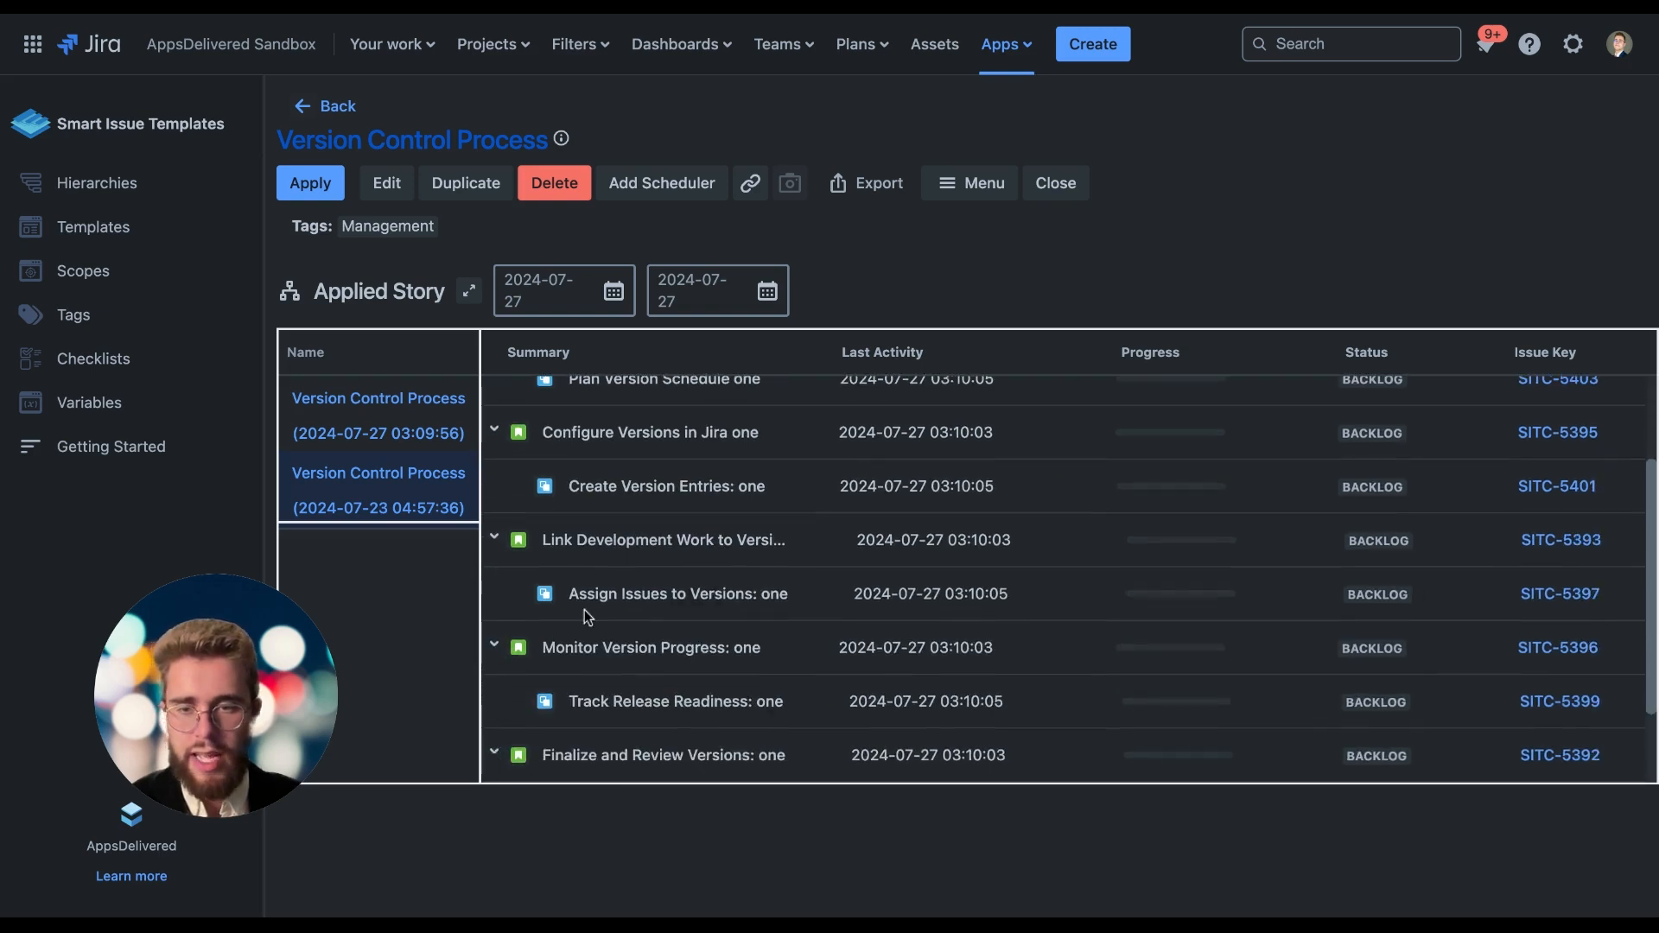
Look through the stories and sub-tasks created by the 2024-07-27 run of Version Control Process.
scroll(584, 609, "down", 2)
scroll(584, 609, "up", 5)
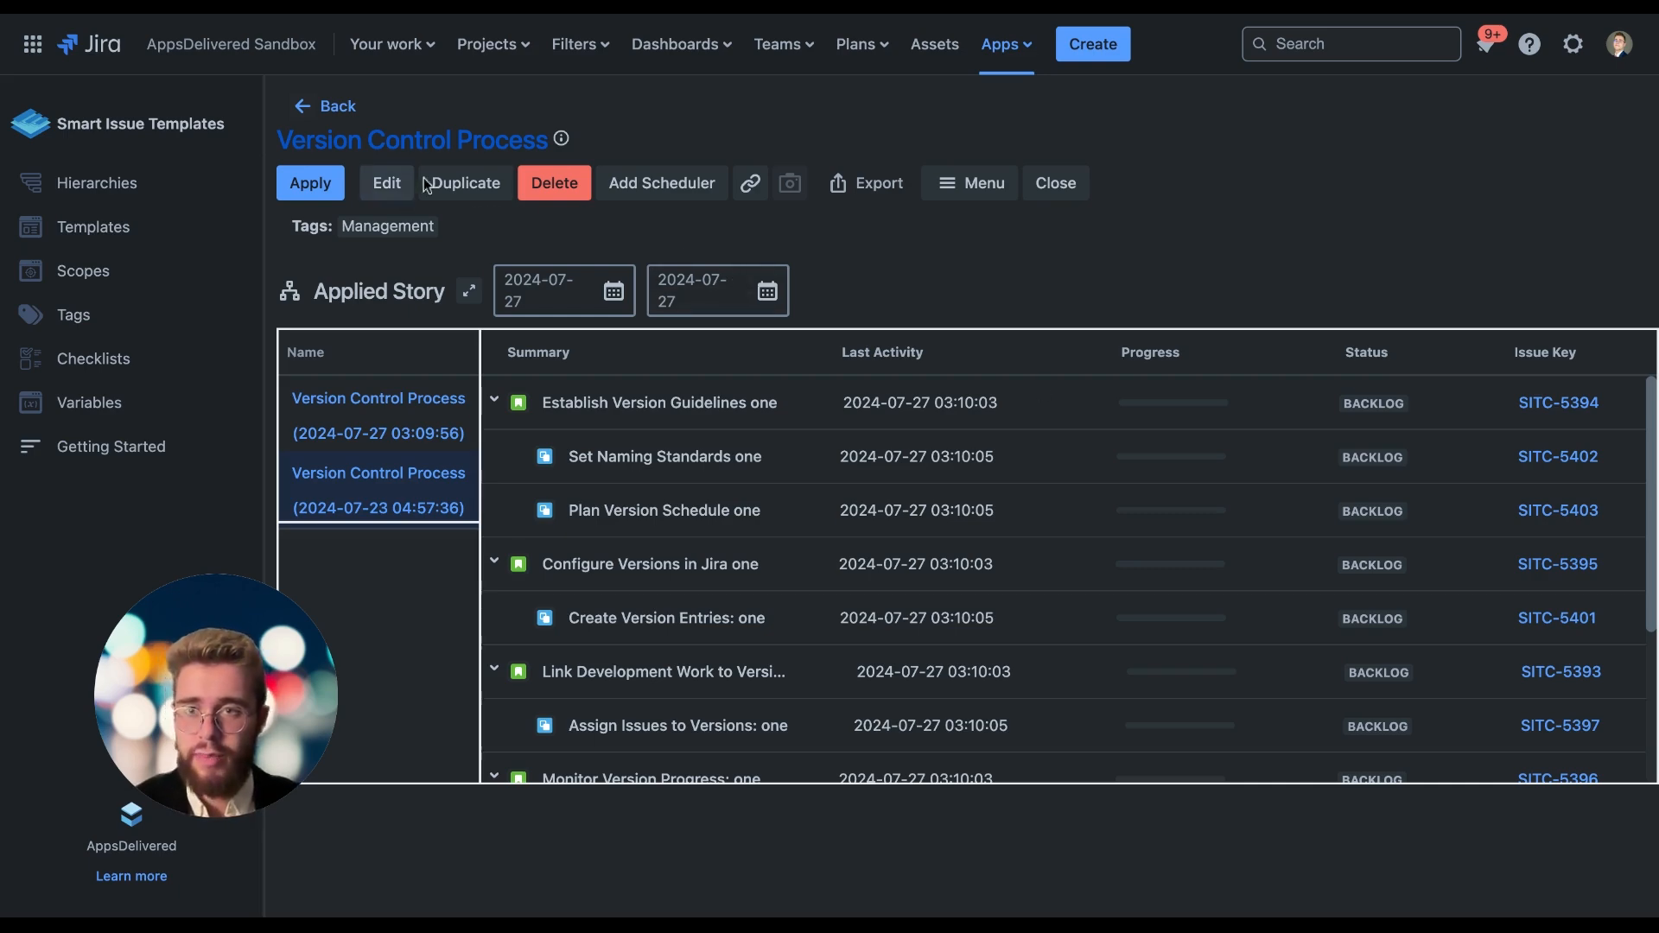
left_click(678, 184)
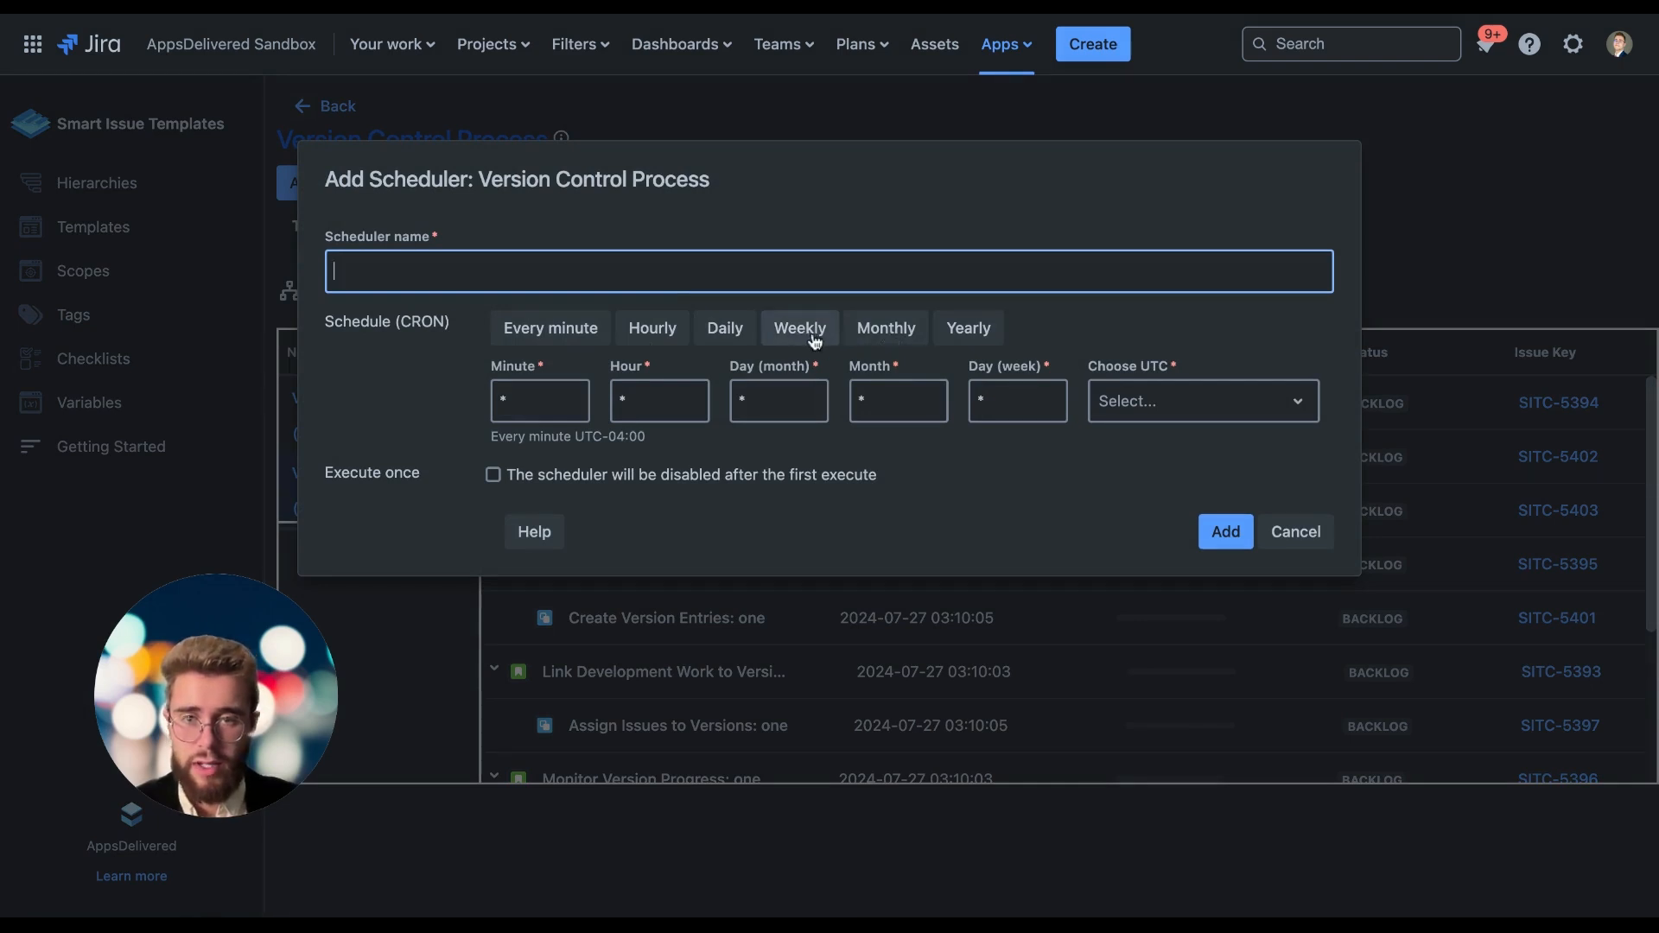
left_click(987, 415)
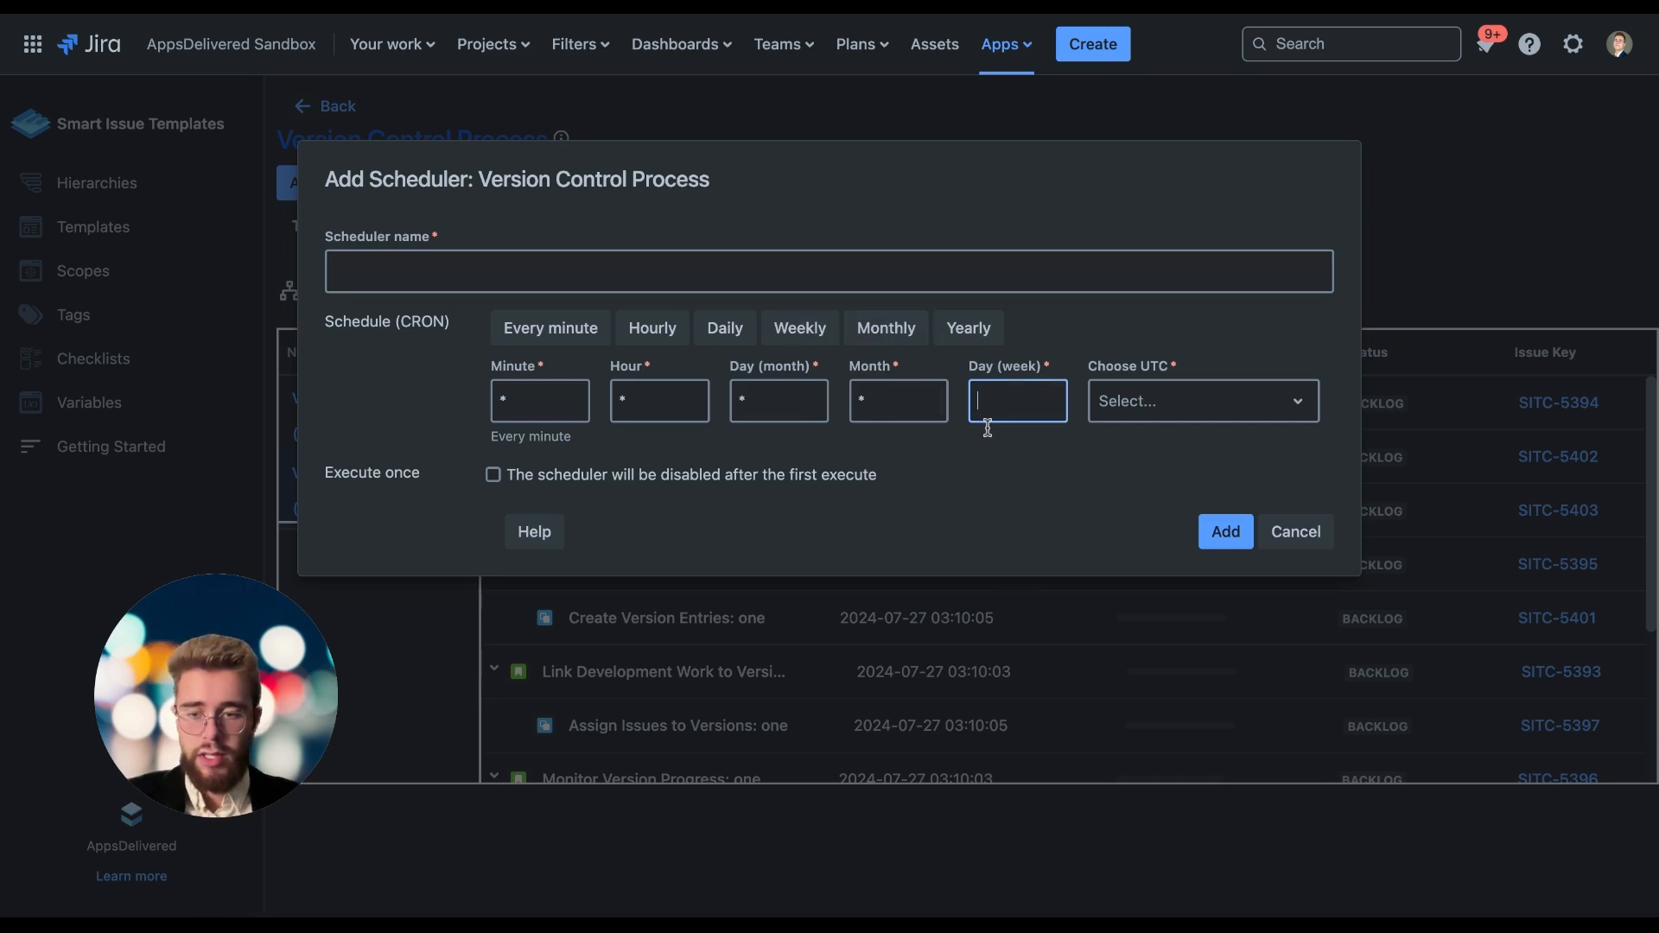
type("1-5")
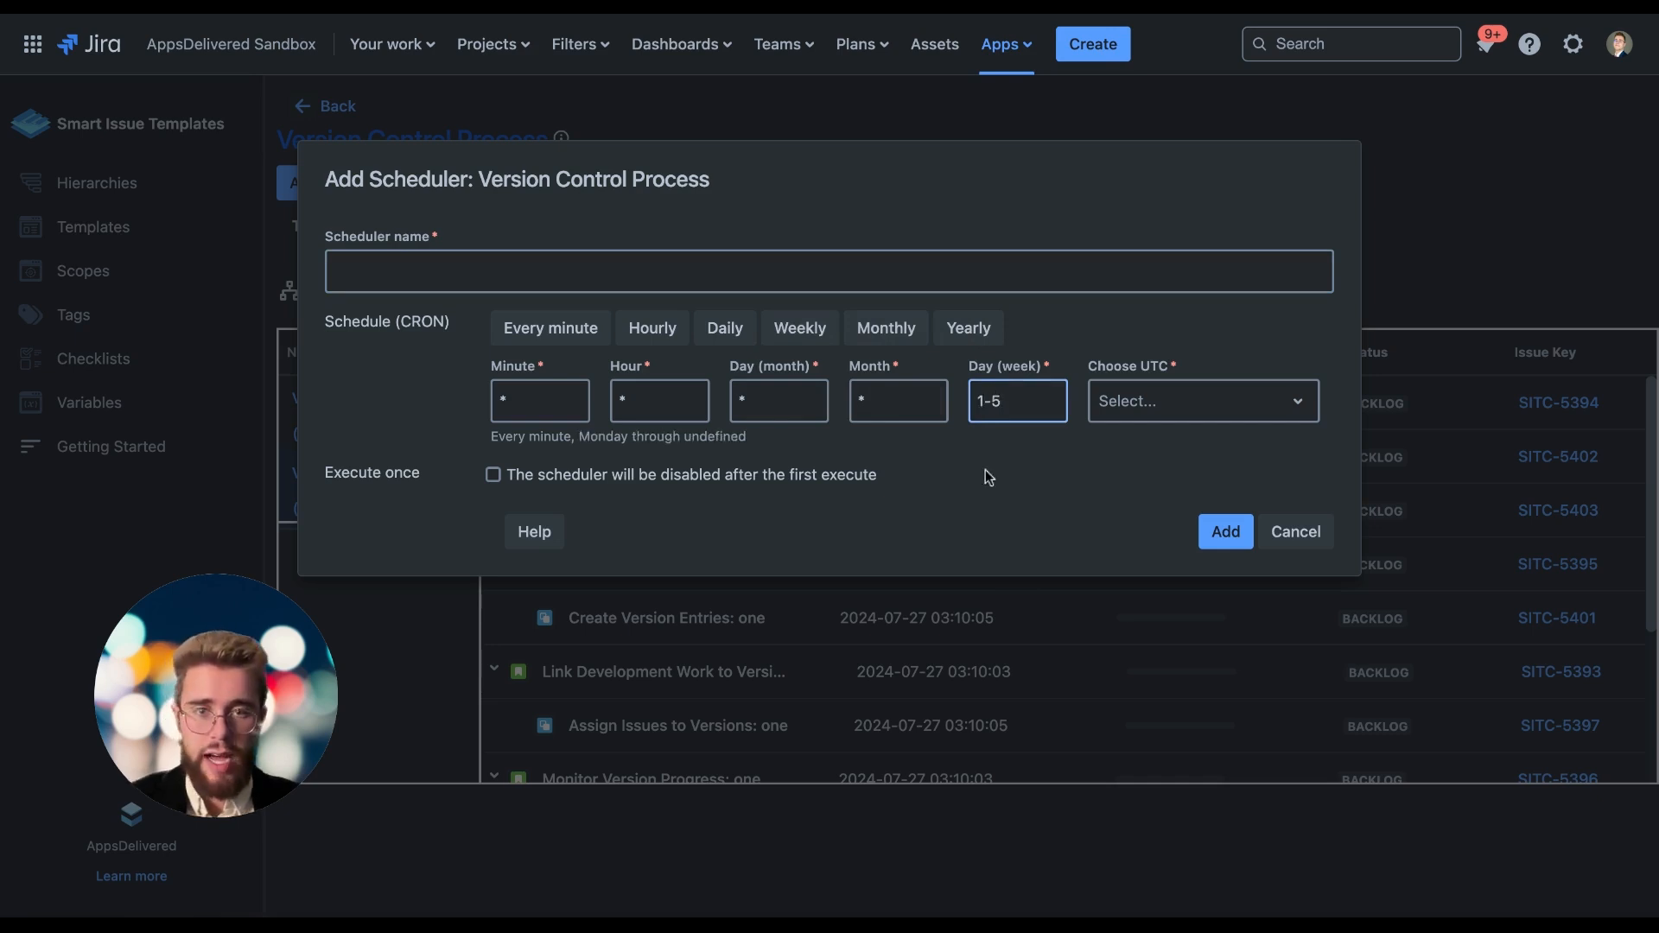
left_click(986, 480)
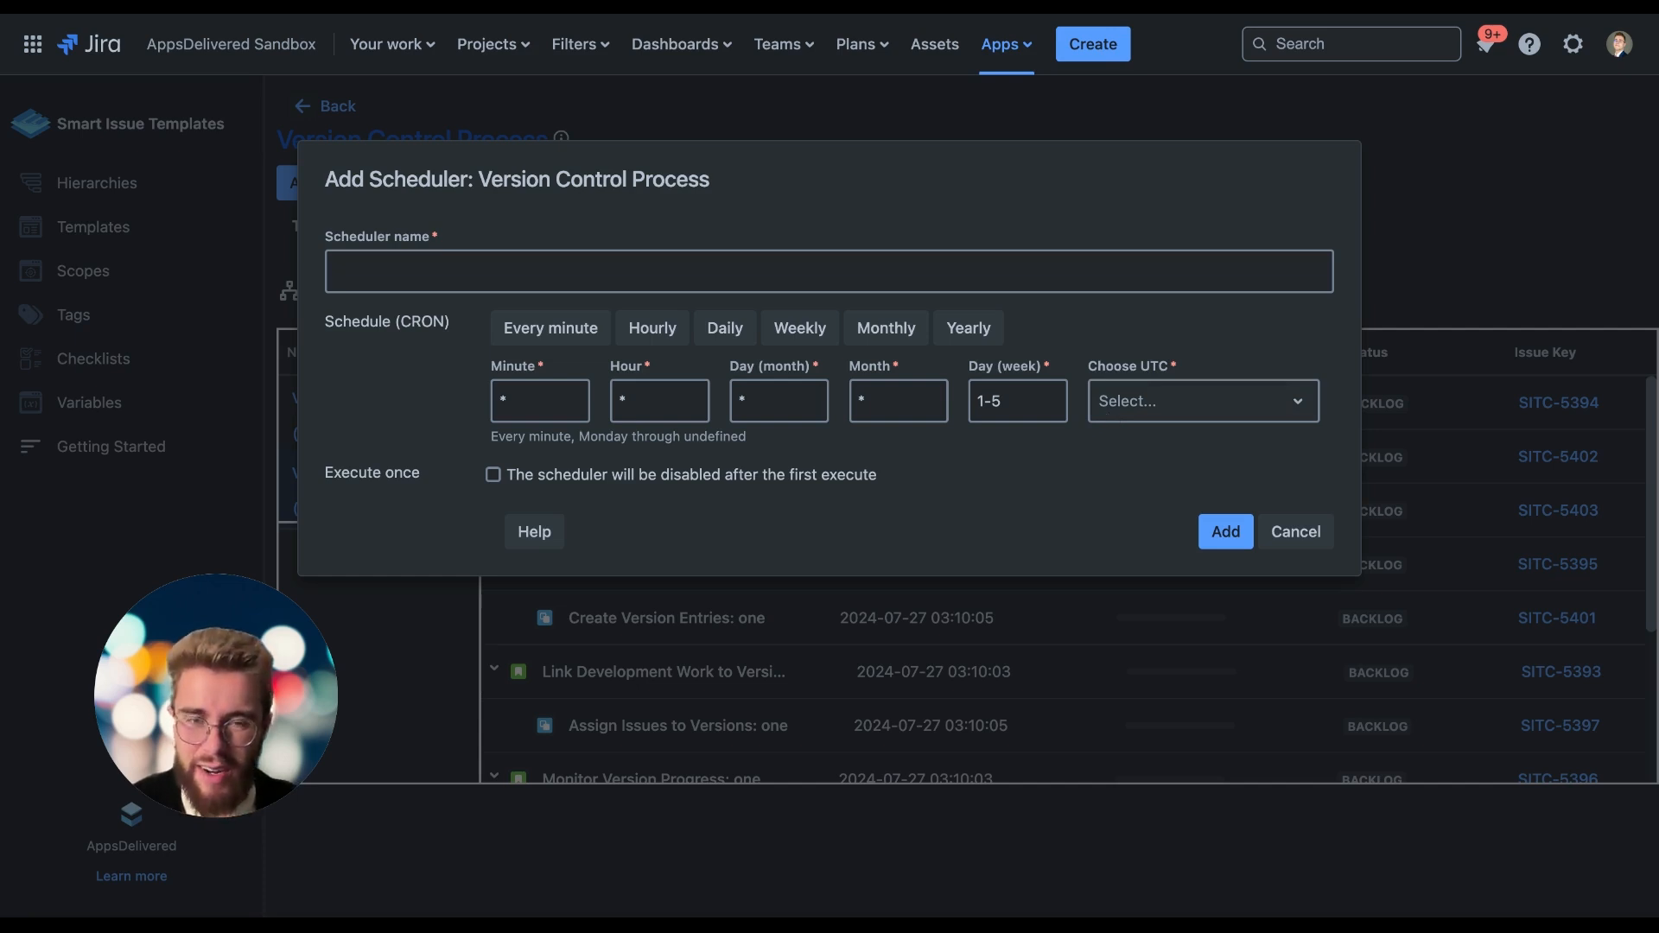
left_click(1295, 533)
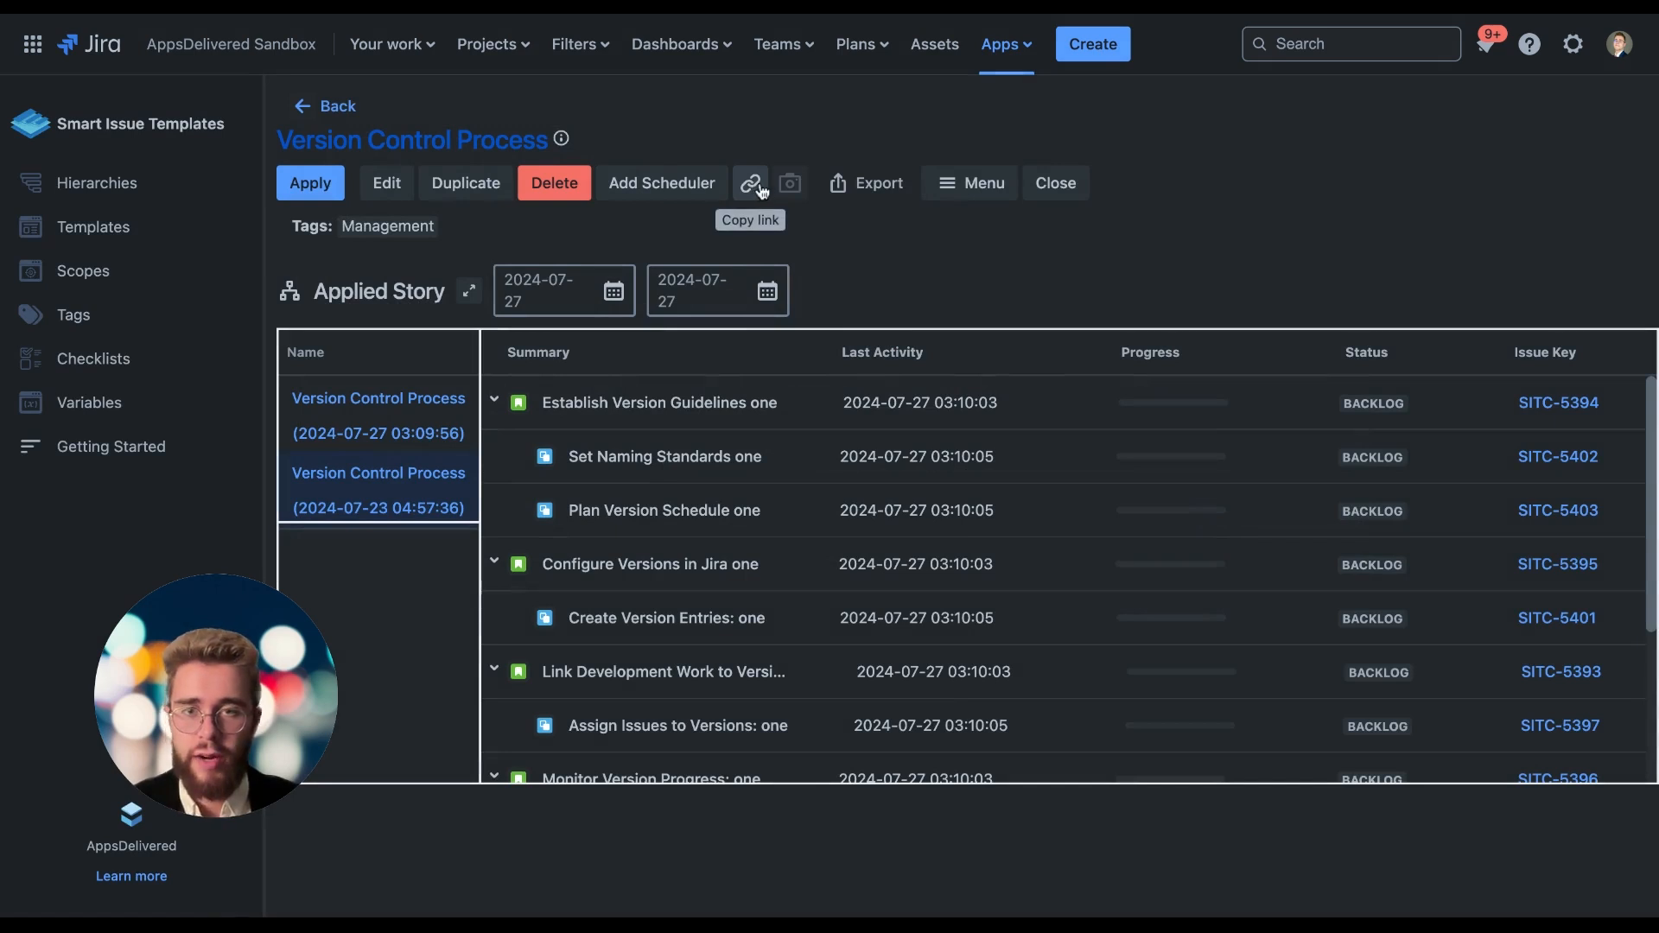
left_click(953, 189)
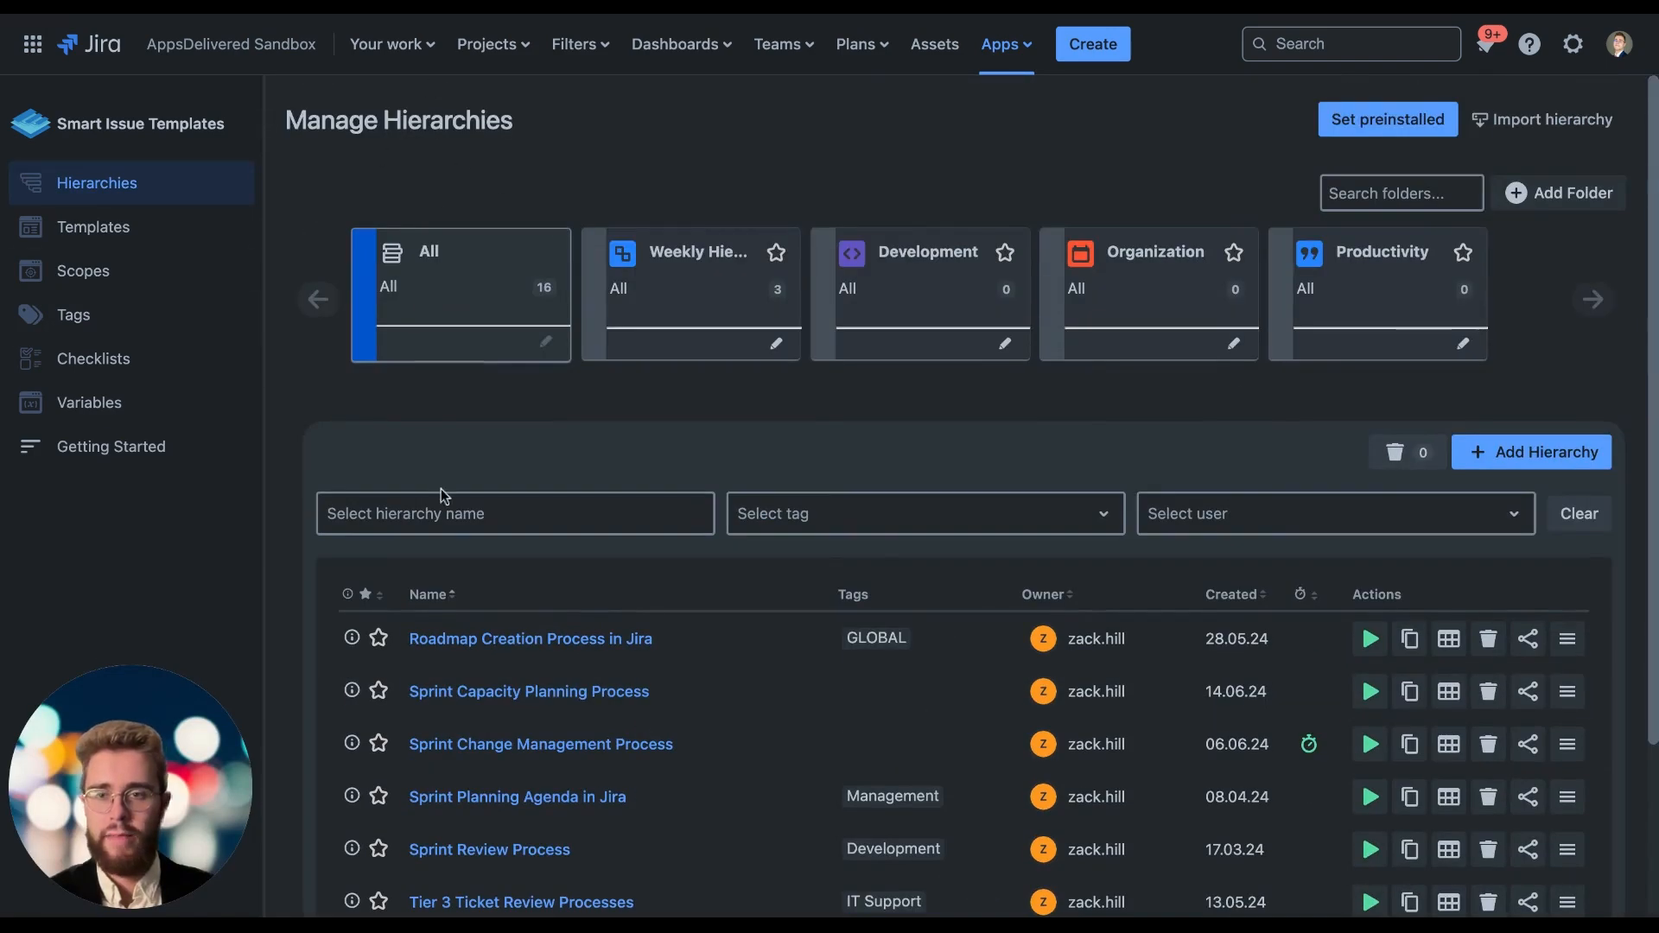
Open sharing for the Version Control Process hierarchy and add a user with Edit, Apply and View permissions.
scroll(441, 489, "down", 3)
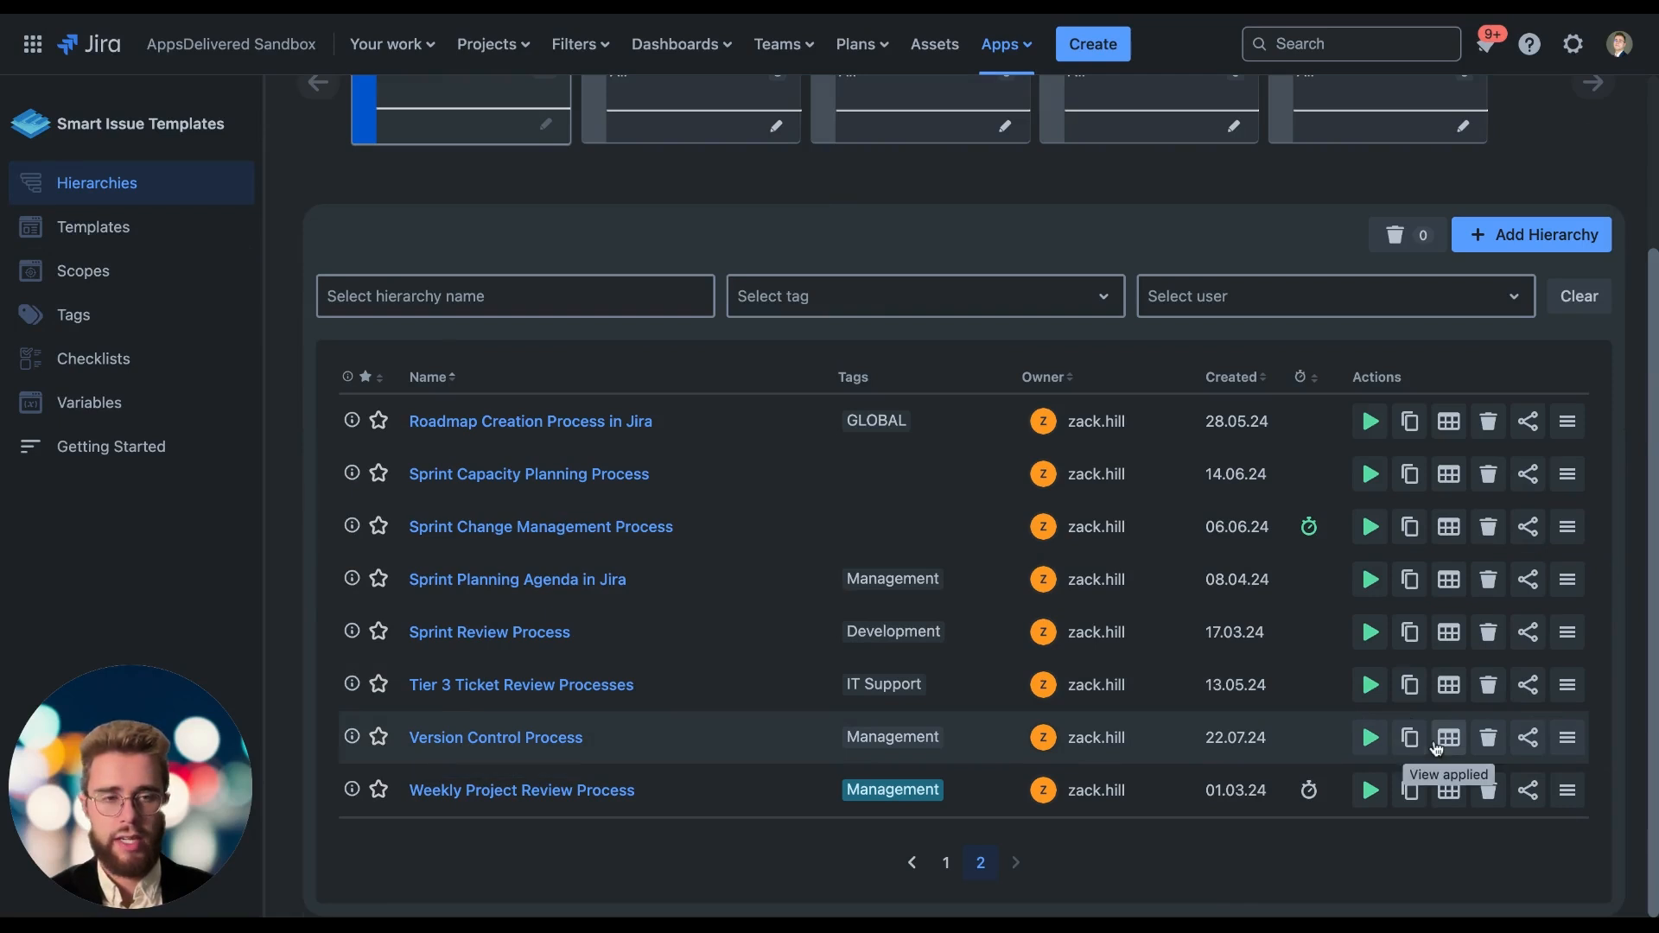
left_click(1523, 741)
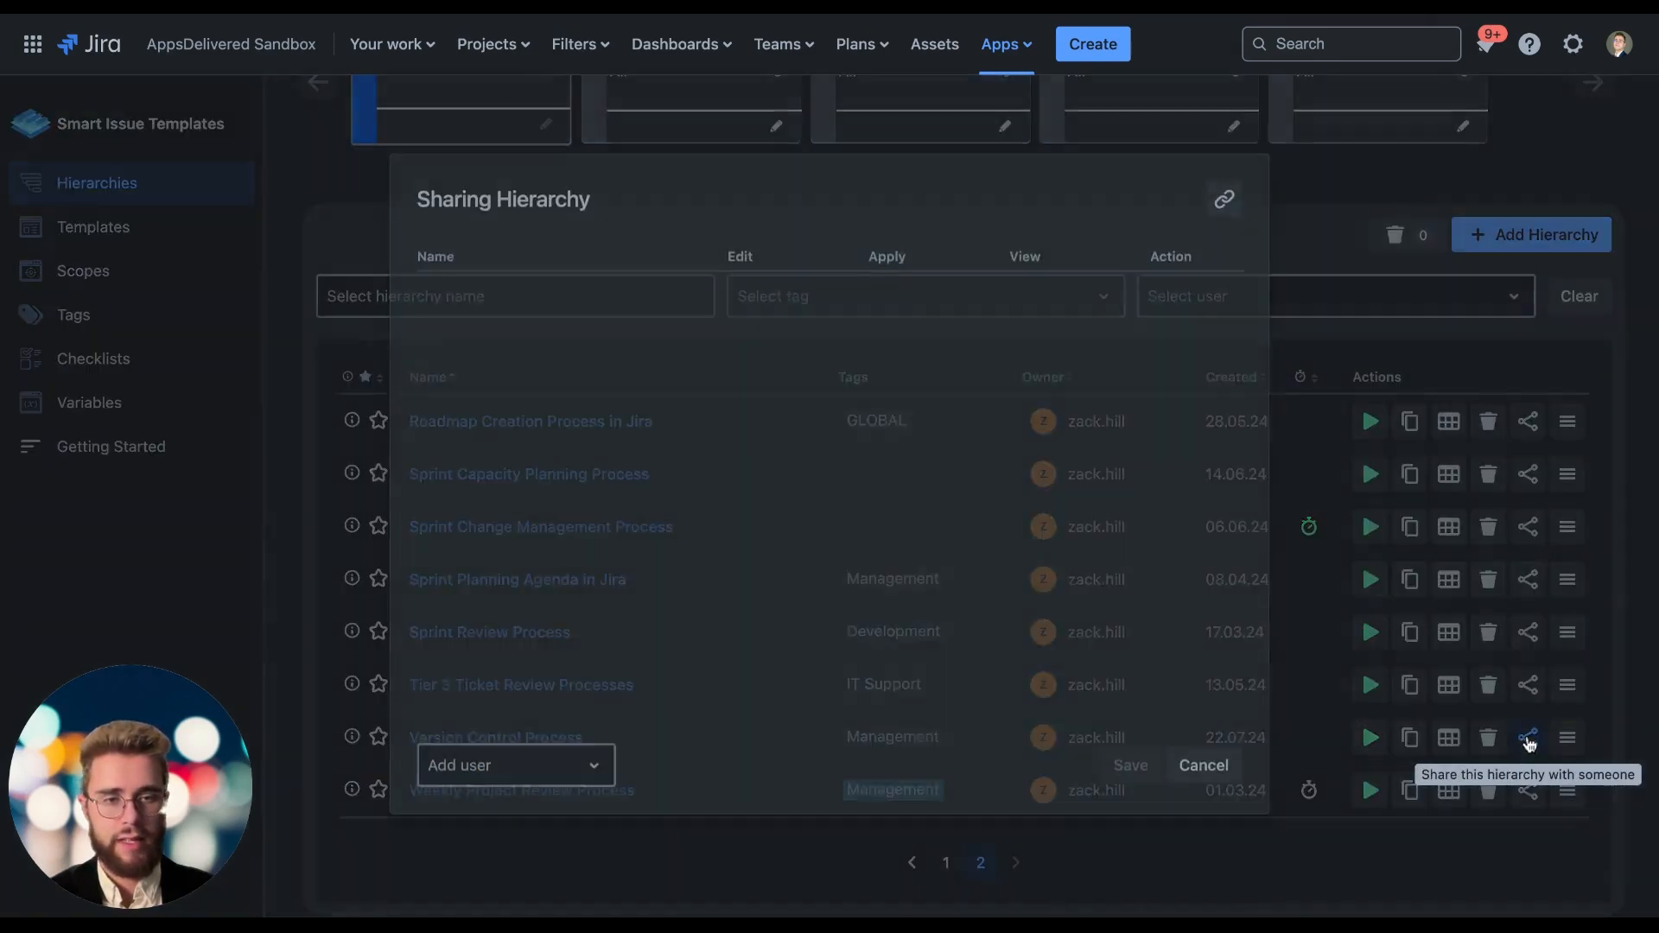
left_click(550, 755)
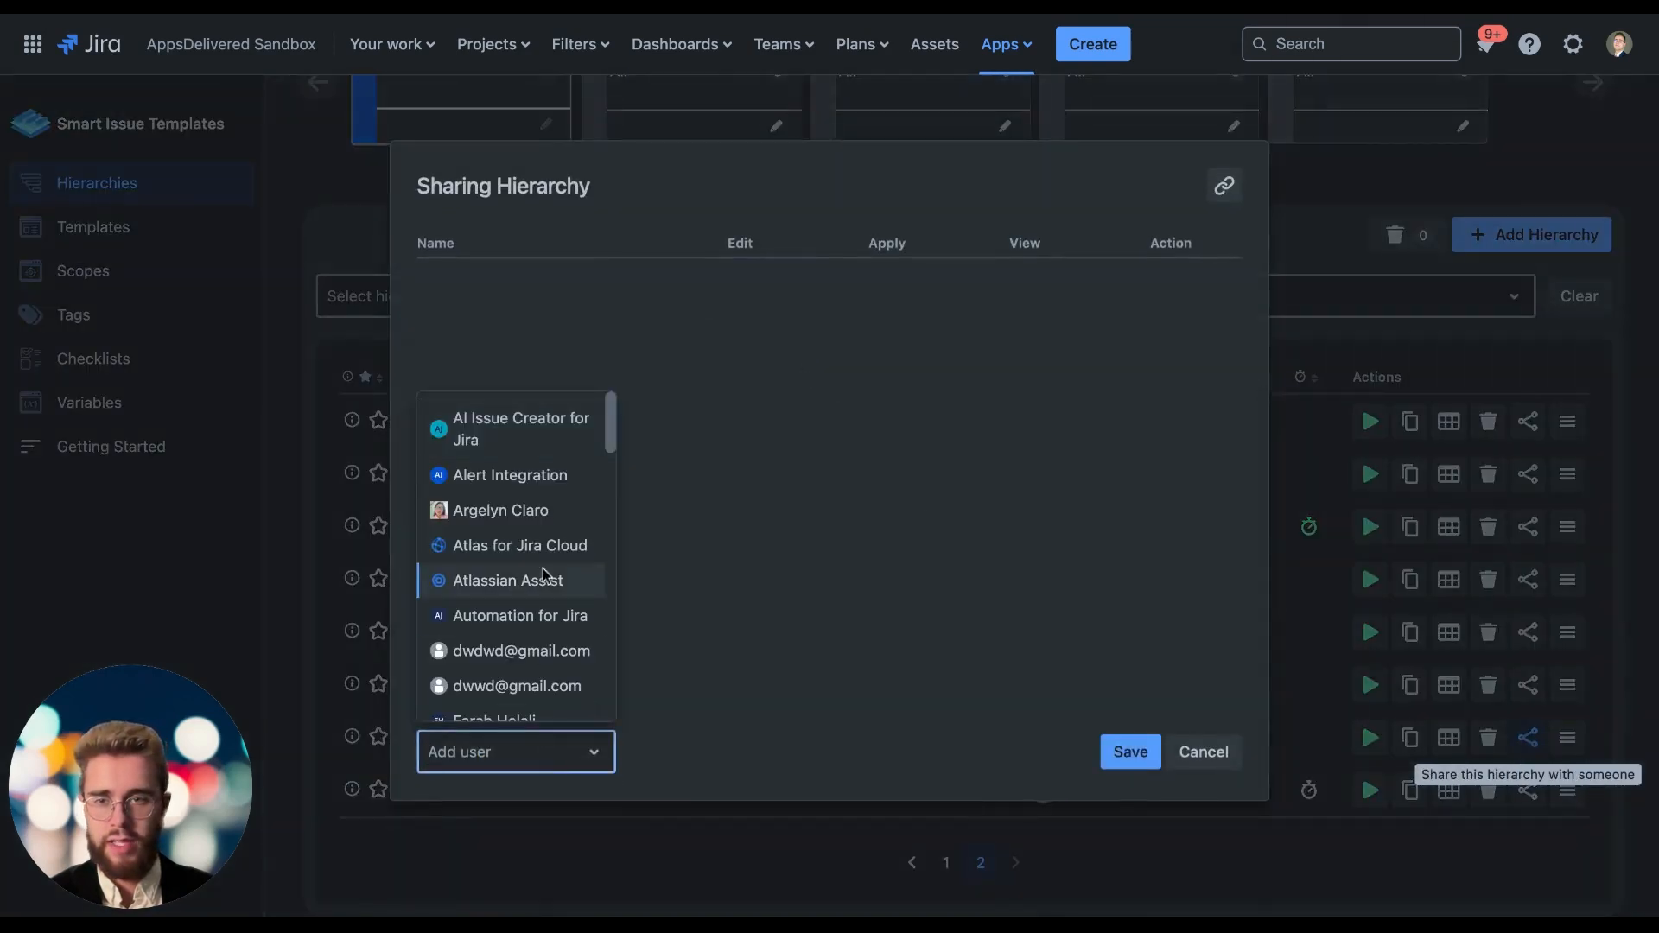
scroll(539, 577, "down", 3)
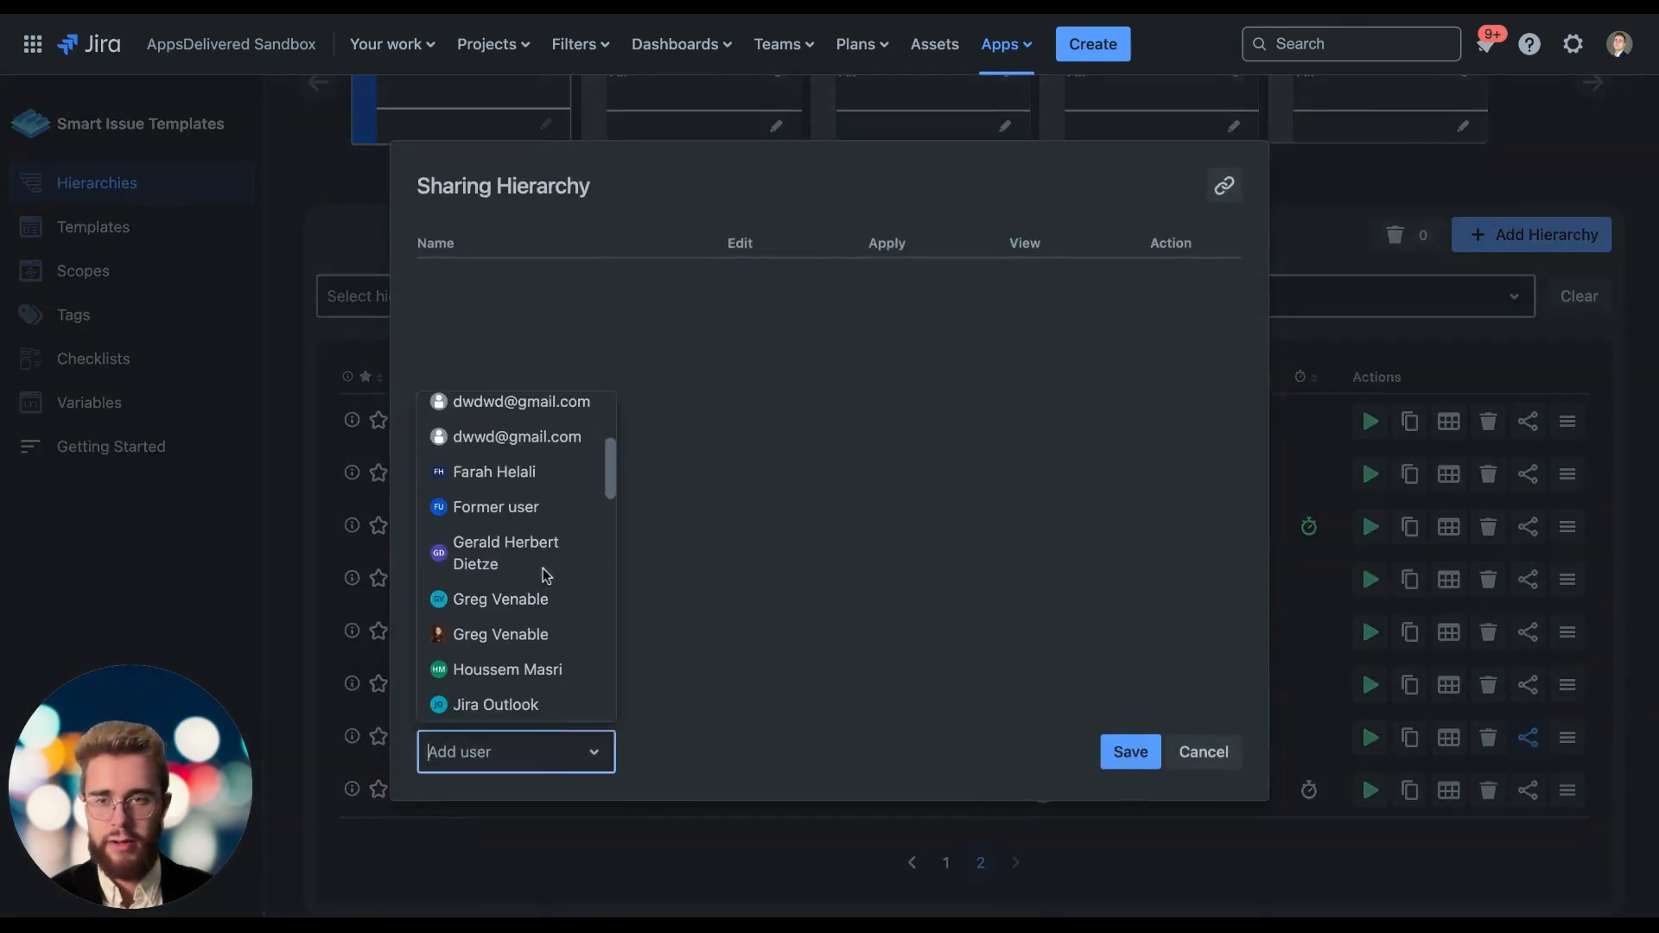
left_click(523, 477)
left_click(740, 285)
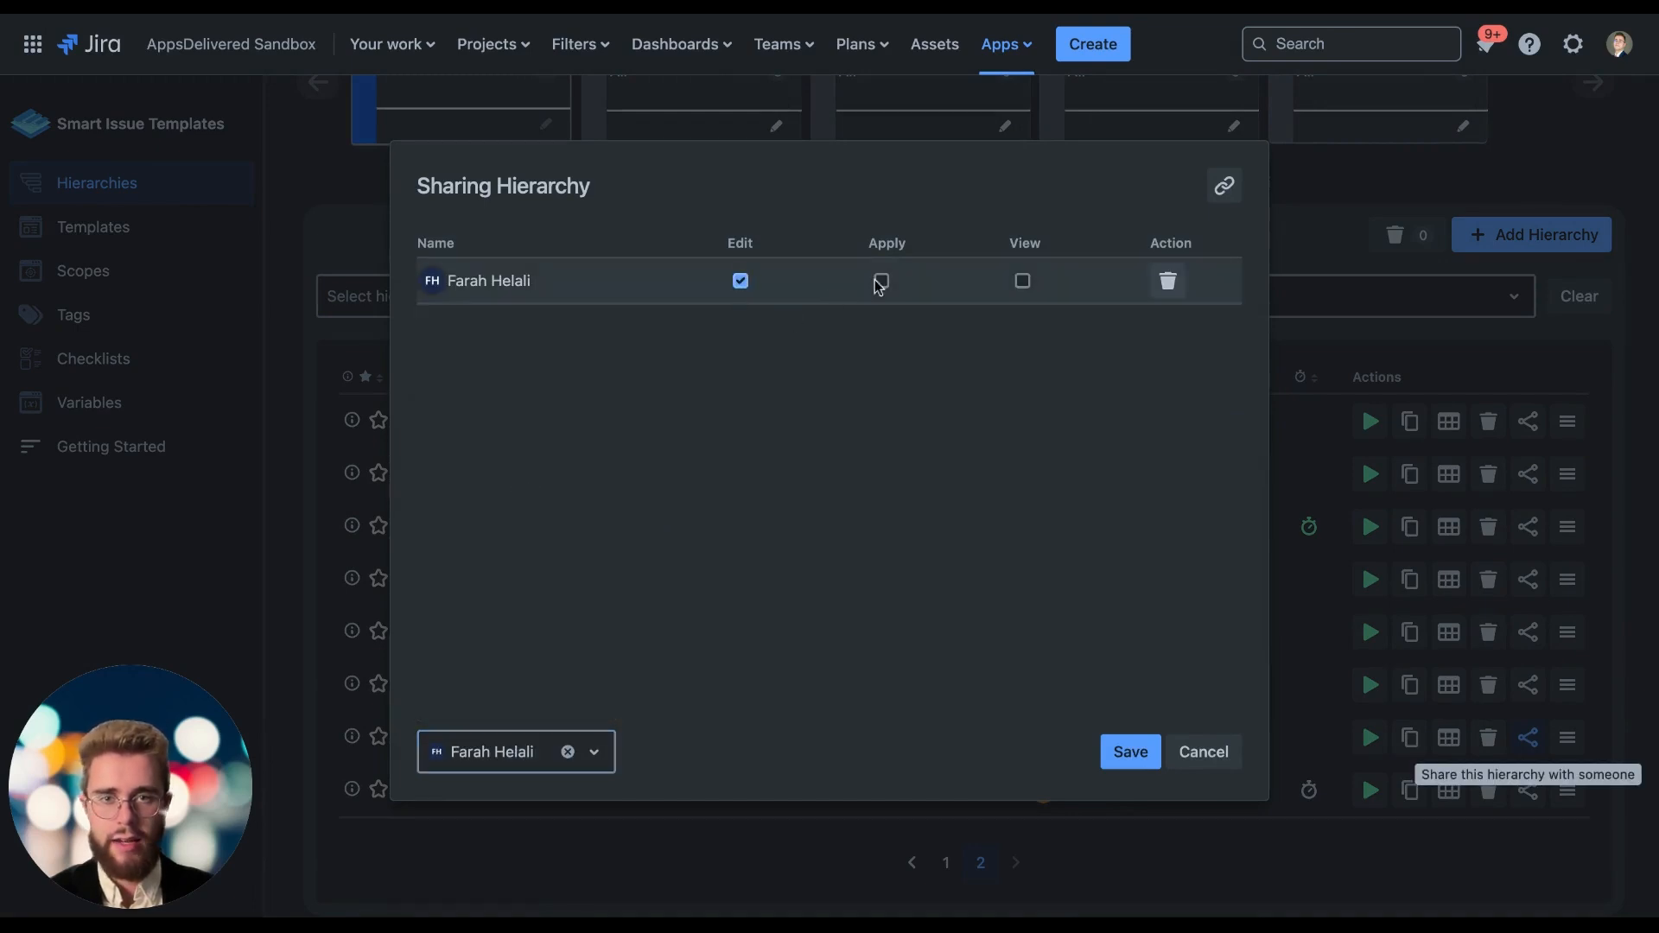
left_click(881, 282)
left_click(1022, 282)
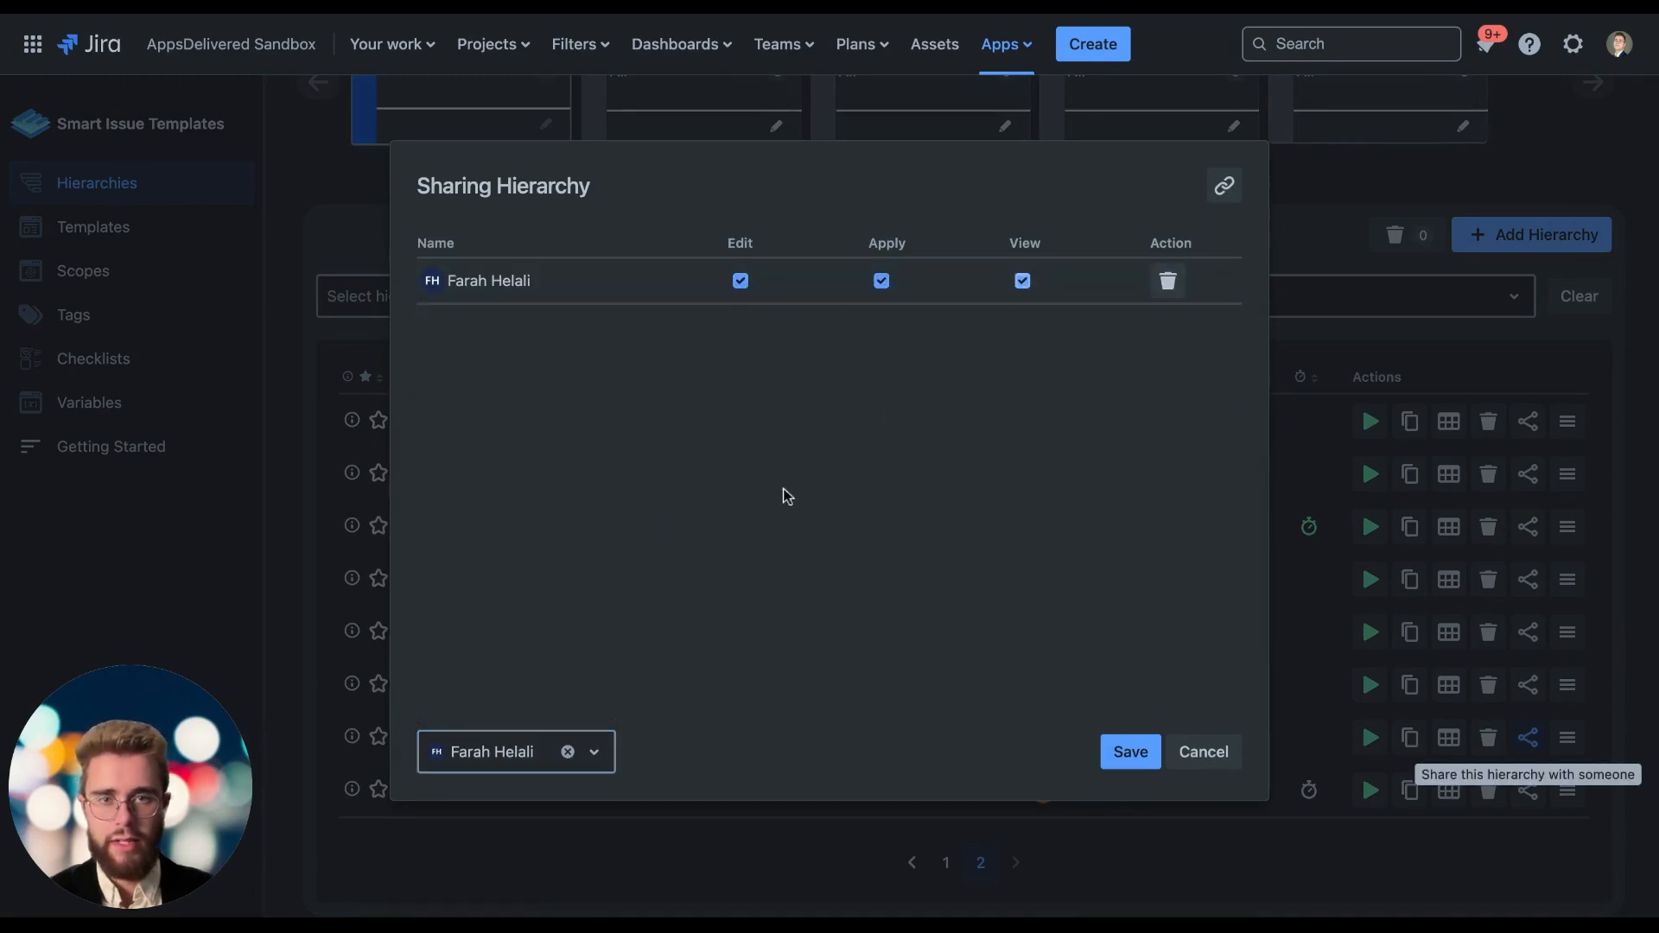
Add a second user to the hierarchy's sharing list with only the View permission.
left_click(508, 749)
scroll(528, 605, "down", 5)
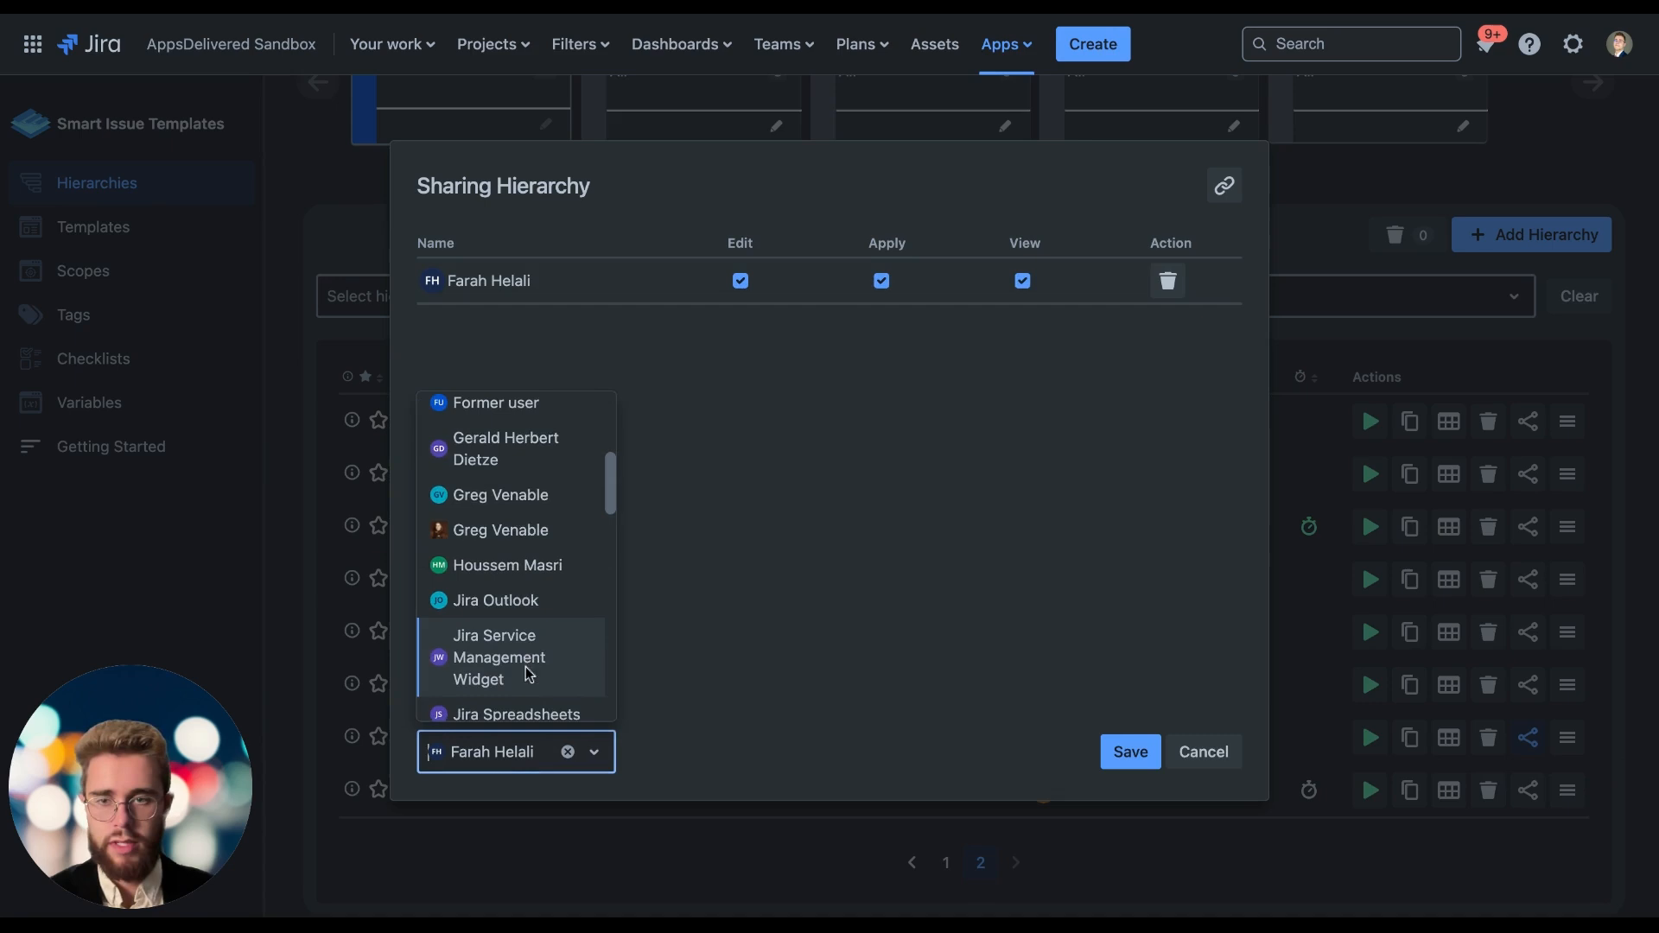
left_click(494, 531)
left_click(1022, 325)
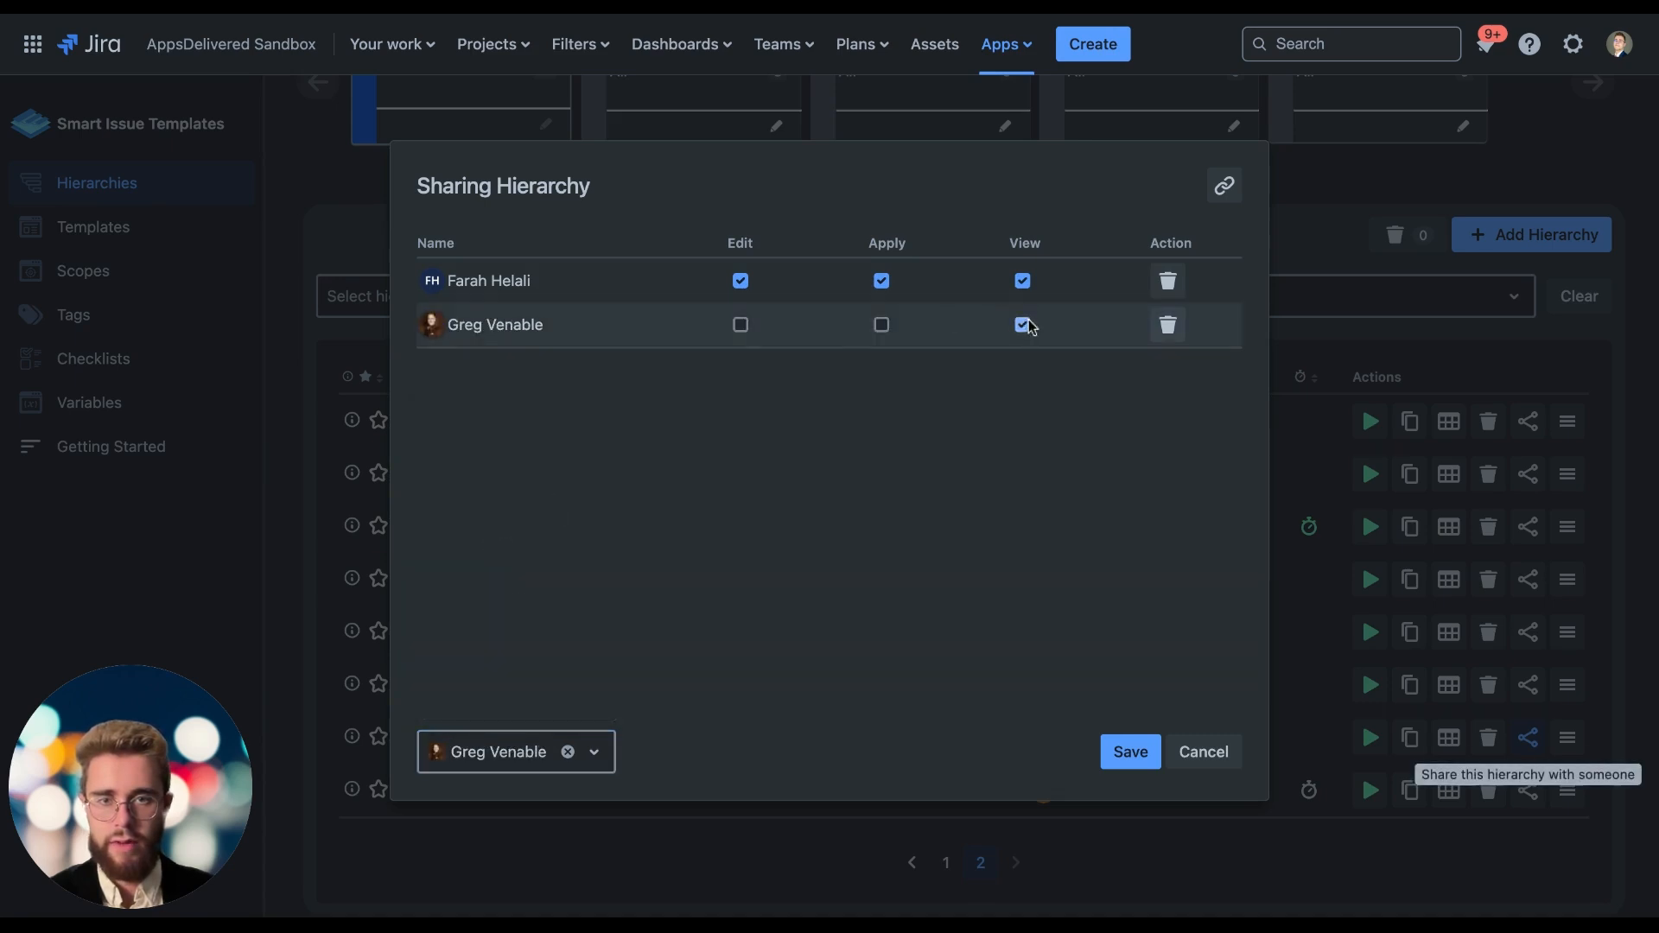
Add a third user with only the View permission and save the hierarchy's sharing settings.
left_click(519, 751)
scroll(605, 643, "down", 5)
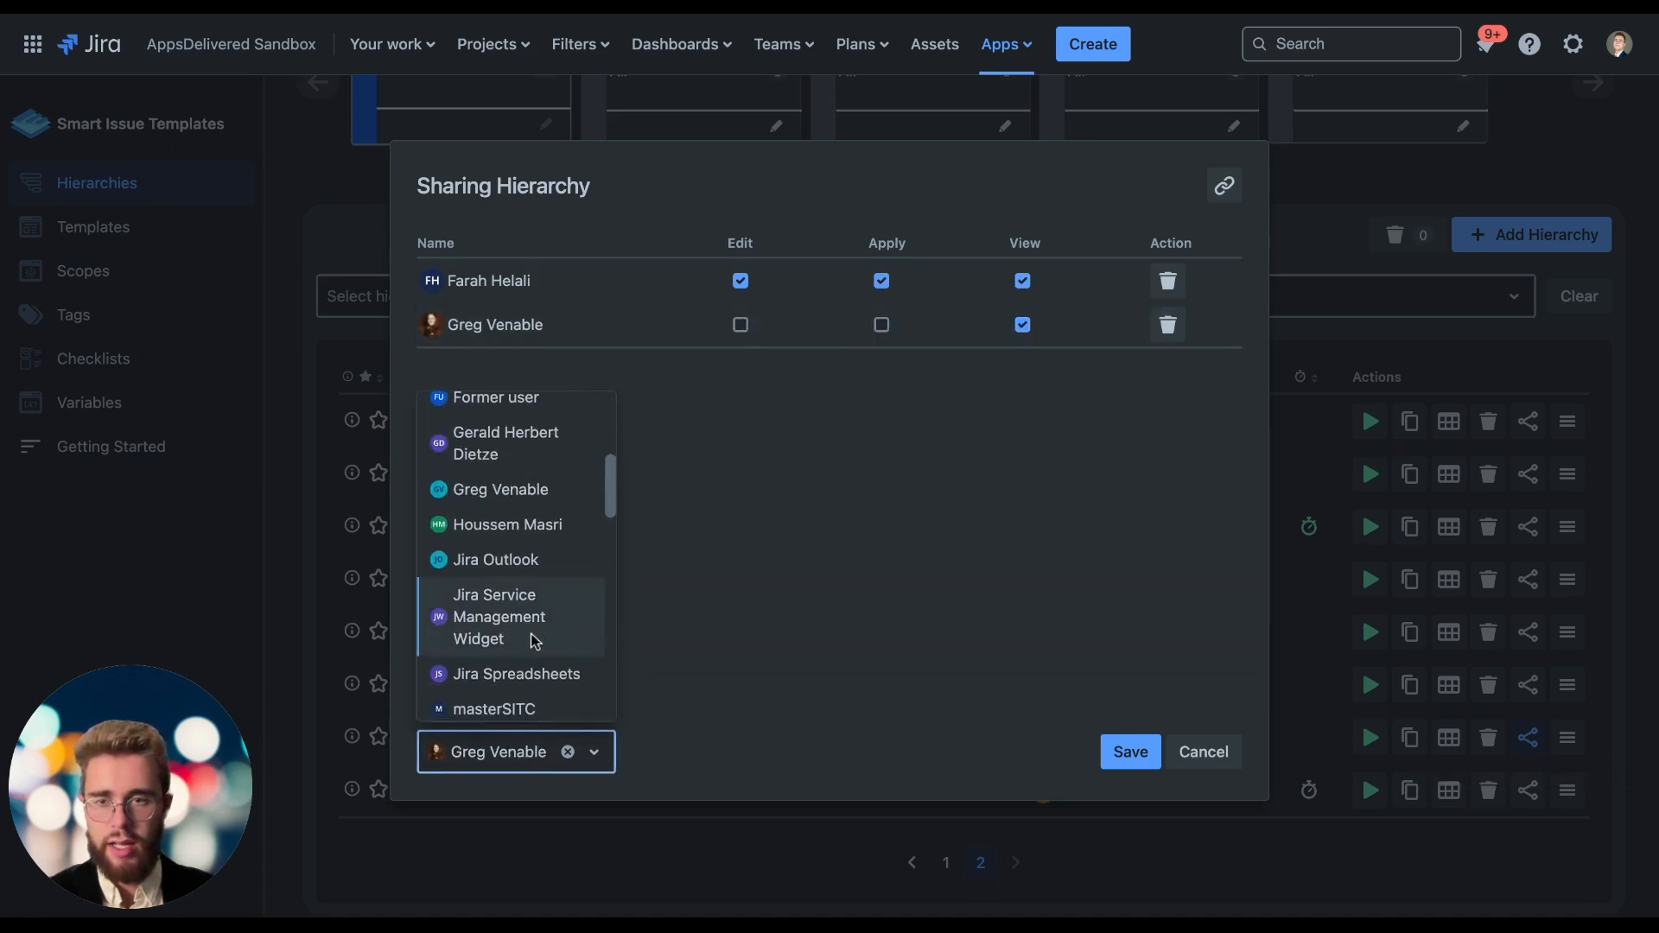
scroll(537, 640, "down", 1)
left_click(514, 502)
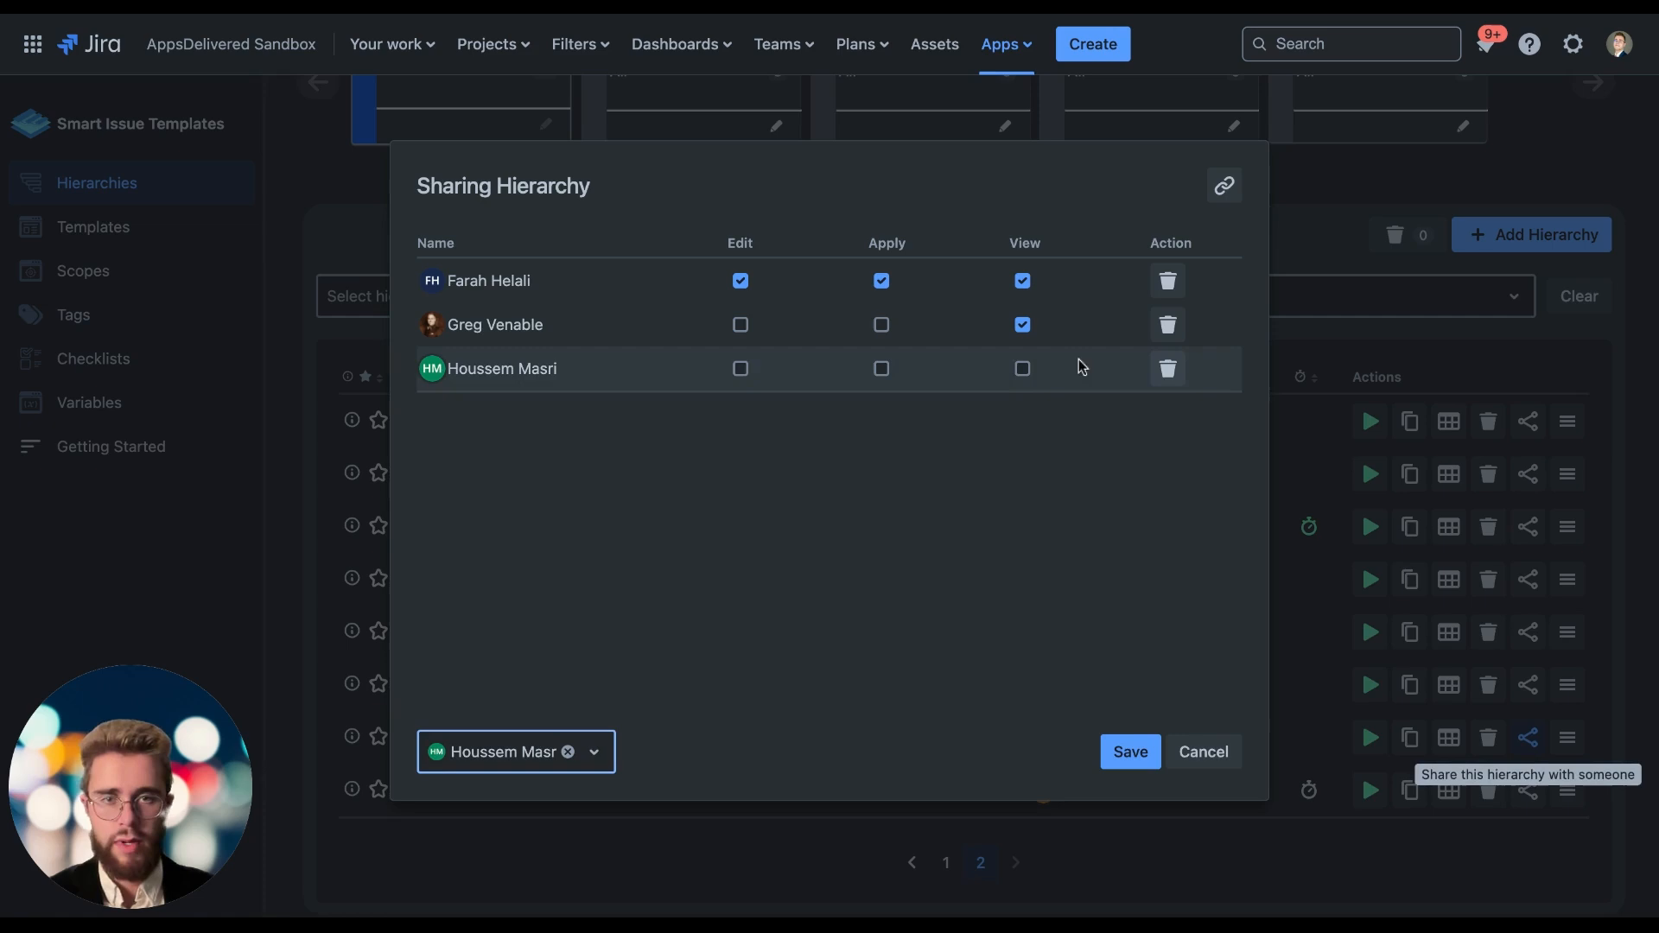
left_click(1023, 370)
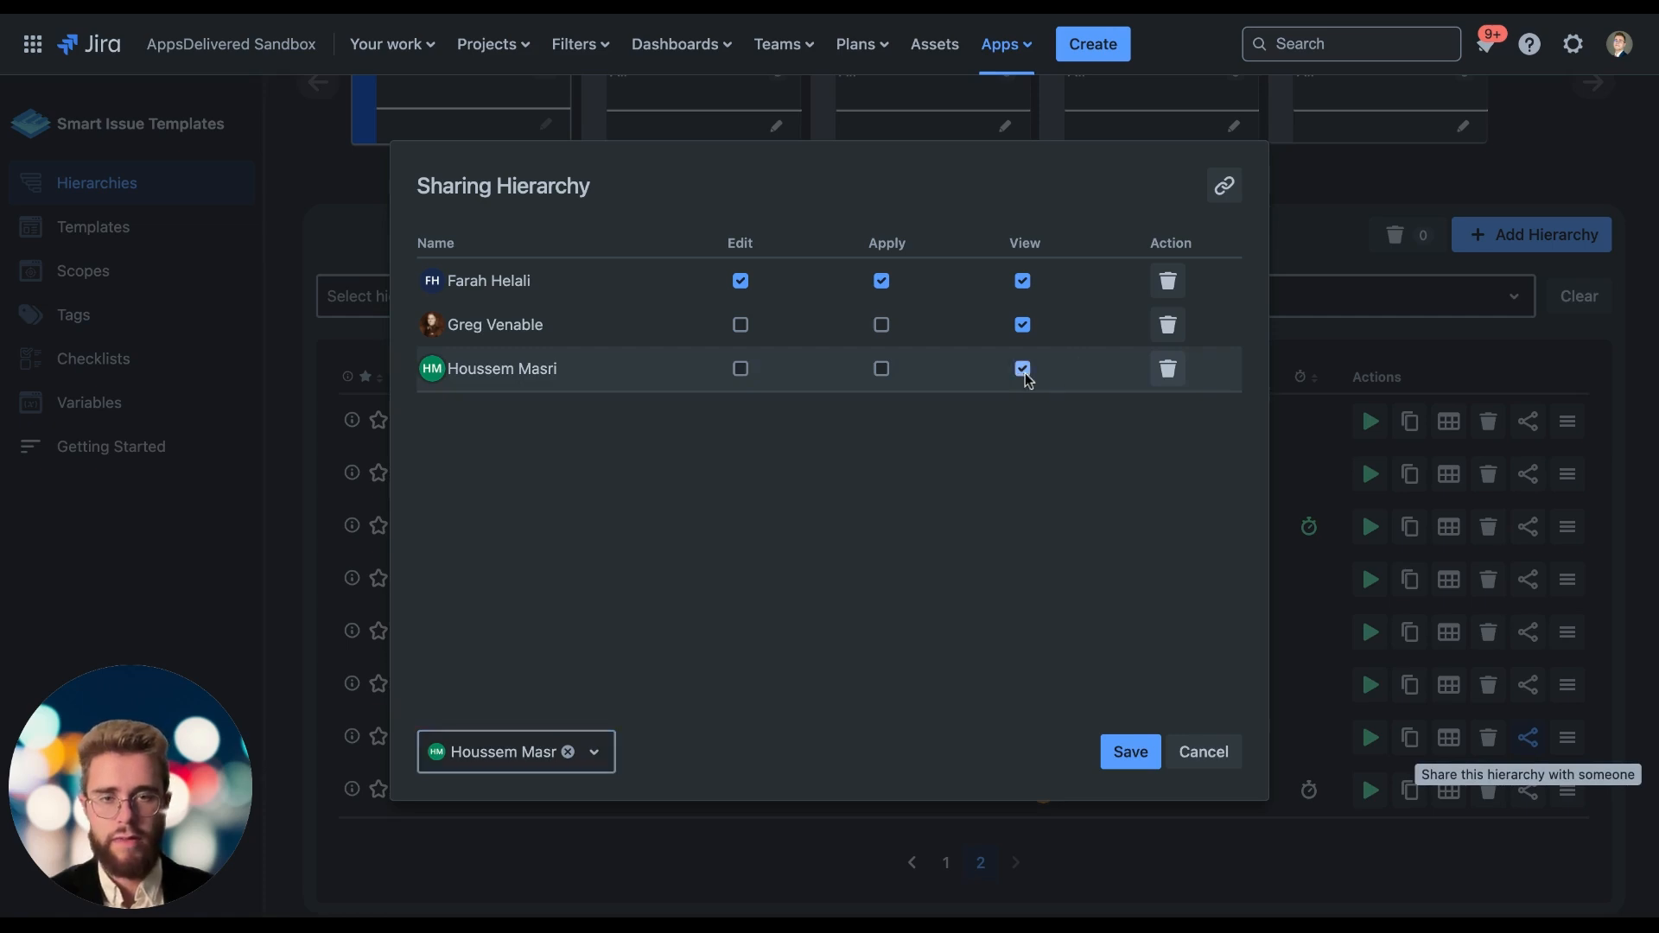
left_click(1121, 748)
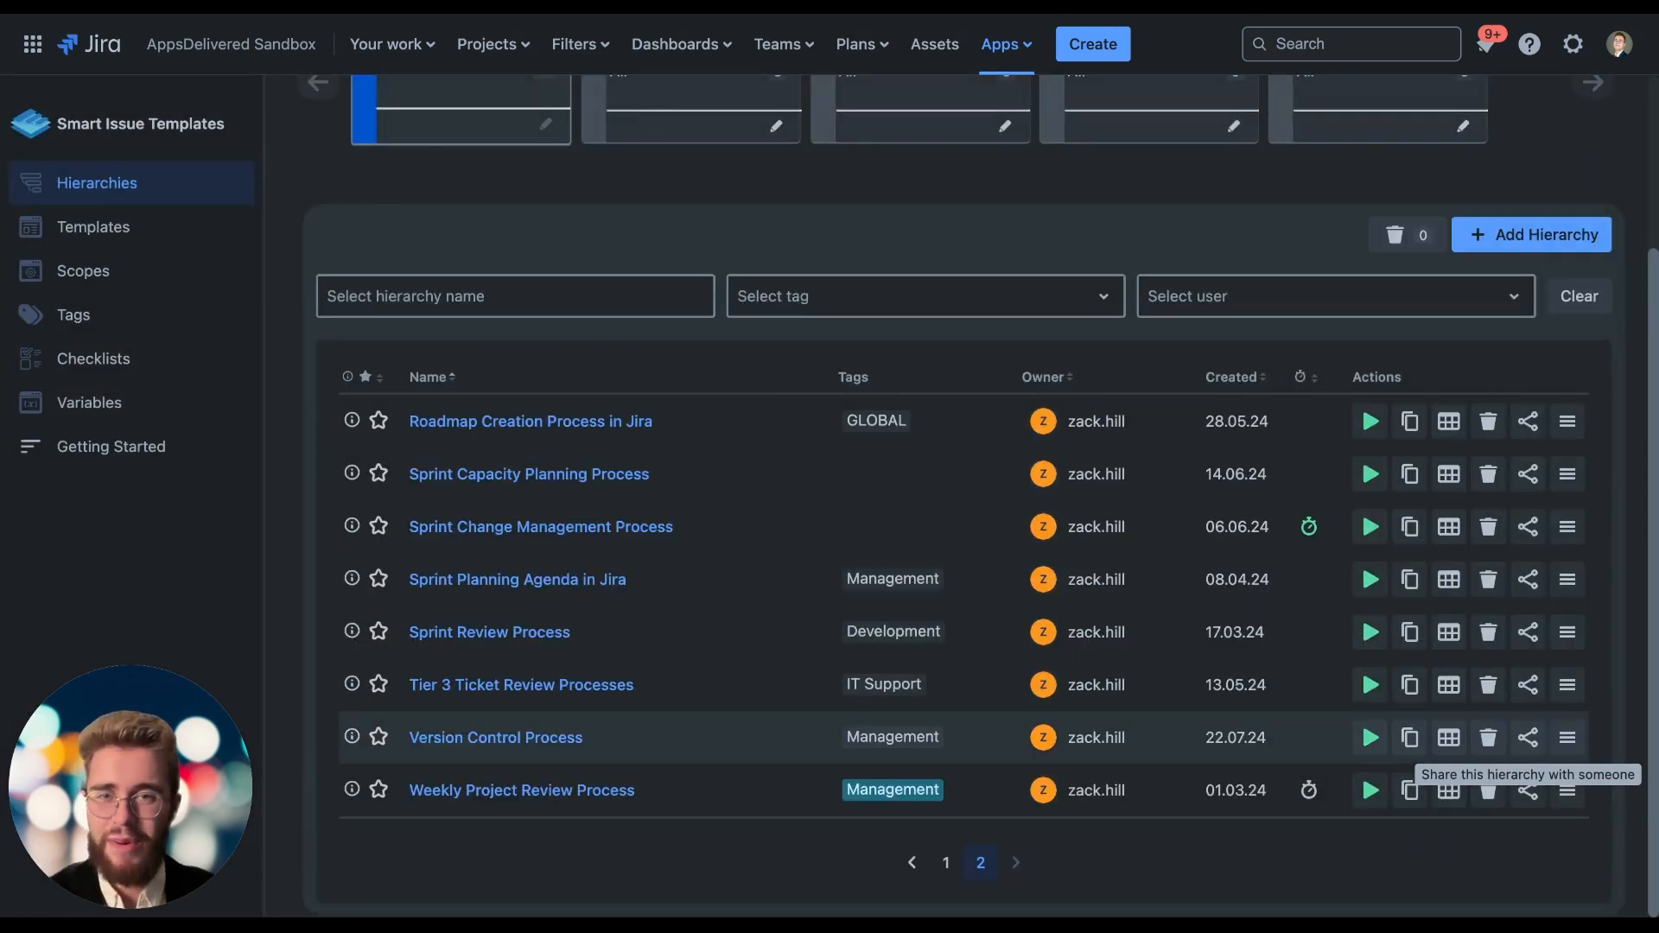